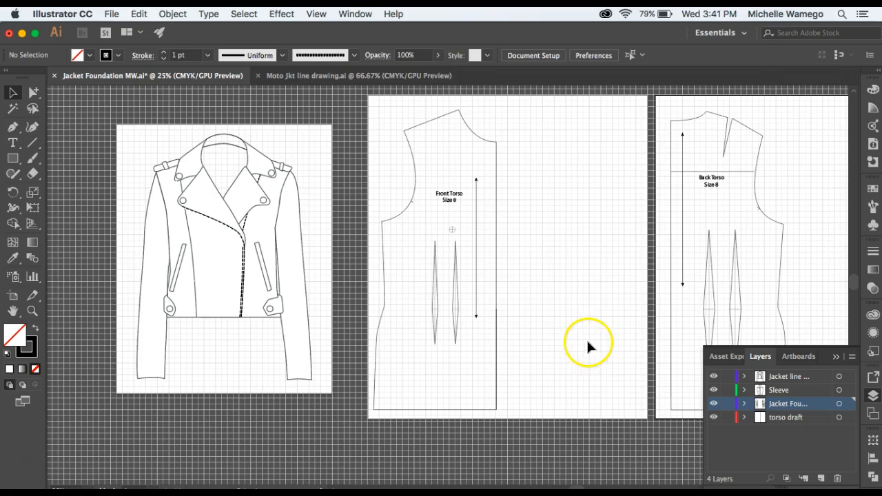
Delete the text labels from the front torso, back torso and sleeve pattern pieces.
{"action": "left_click_drag", "start_coordinate": [623, 329], "coordinate": [452, 341]}
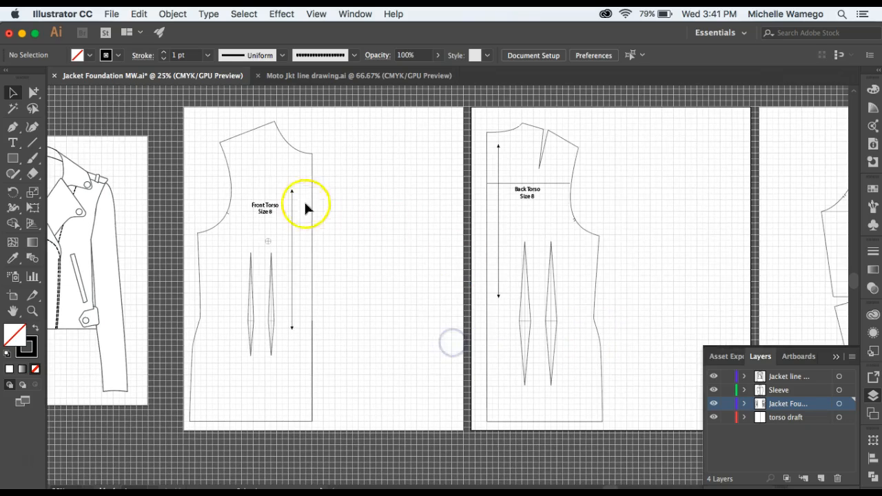
{"action": "left_click", "coordinate": [262, 207]}
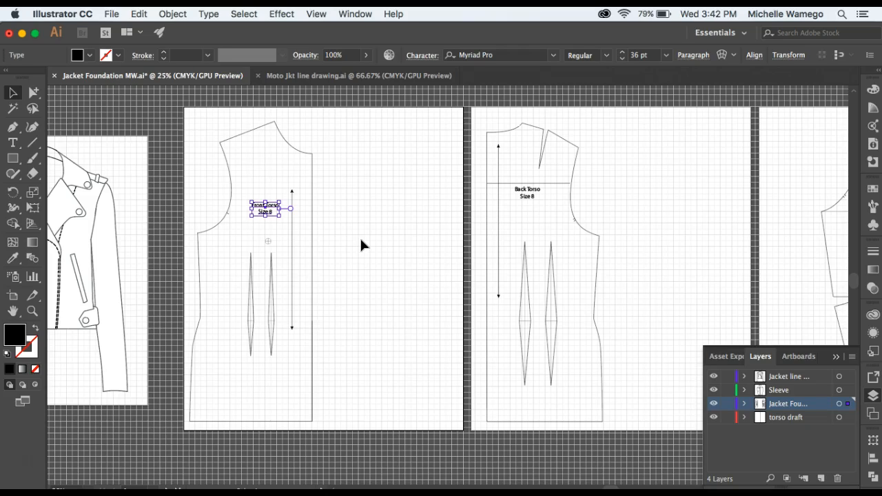
{"action": "left_click", "coordinate": [360, 245]}
{"action": "left_click_drag", "start_coordinate": [506, 190], "coordinate": [529, 195]}
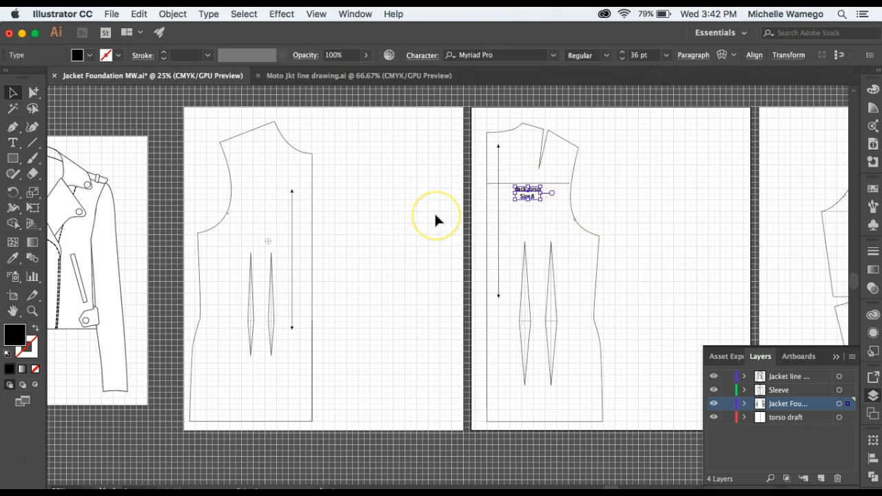
{"action": "key", "text": "Delete"}
{"action": "left_click_drag", "start_coordinate": [770, 215], "coordinate": [497, 218]}
{"action": "left_click", "coordinate": [606, 222]}
{"action": "key", "text": "Delete"}
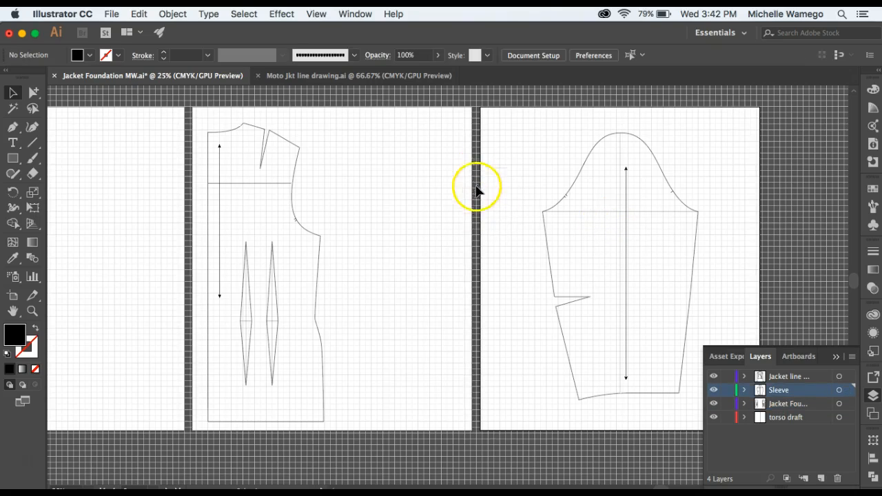
{"action": "left_click_drag", "start_coordinate": [396, 236], "coordinate": [663, 225]}
{"action": "left_click_drag", "start_coordinate": [345, 233], "coordinate": [561, 244]}
{"action": "left_click_drag", "start_coordinate": [362, 237], "coordinate": [386, 240]}
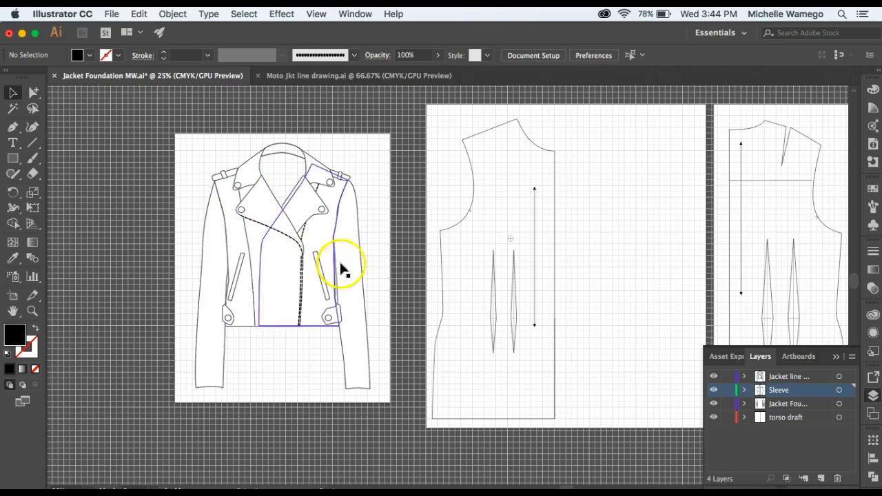
{"action": "left_click_drag", "start_coordinate": [395, 249], "coordinate": [204, 236]}
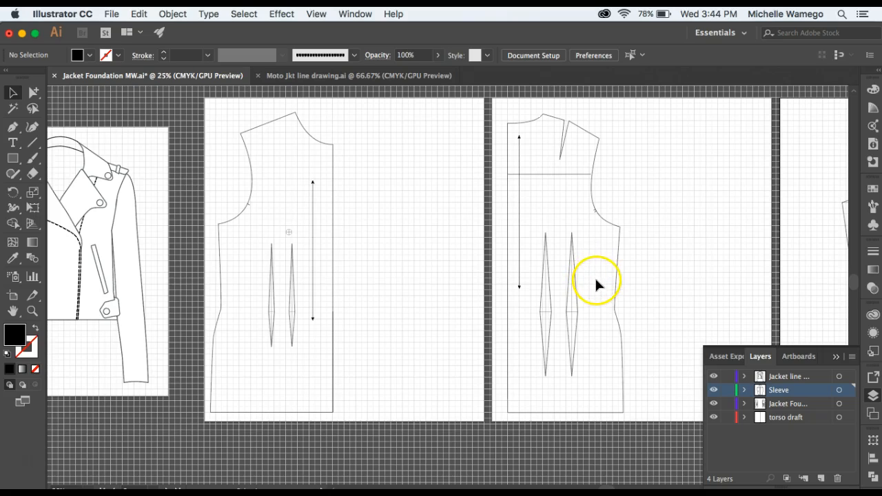
{"action": "left_click_drag", "start_coordinate": [776, 257], "coordinate": [699, 241]}
{"action": "mouse_move", "coordinate": [384, 246]}
{"action": "left_mouse_down"}
{"action": "mouse_move", "coordinate": [411, 271]}
{"action": "mouse_move", "coordinate": [555, 278]}
{"action": "left_mouse_up"}
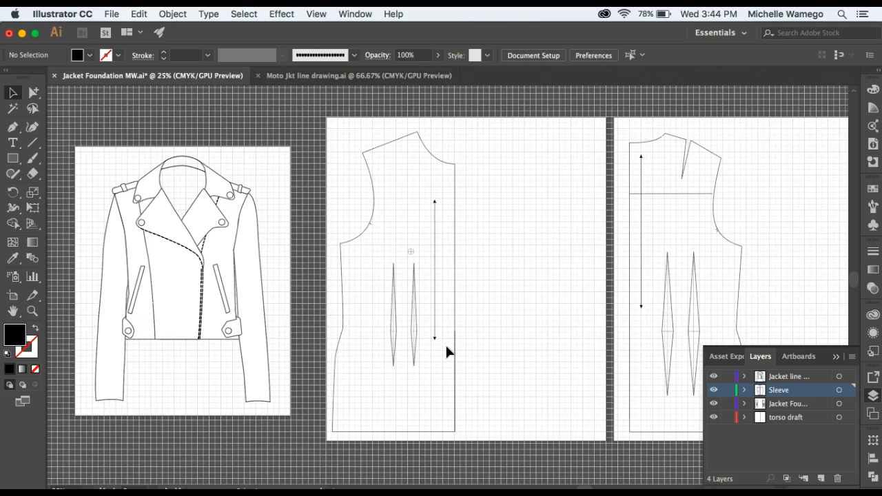
Delete the waist dart nearest the side seam on both the front and back torso, including the back dart's leftover crossline.
{"action": "left_click", "coordinate": [436, 373]}
{"action": "left_click_drag", "start_coordinate": [388, 278], "coordinate": [403, 344]}
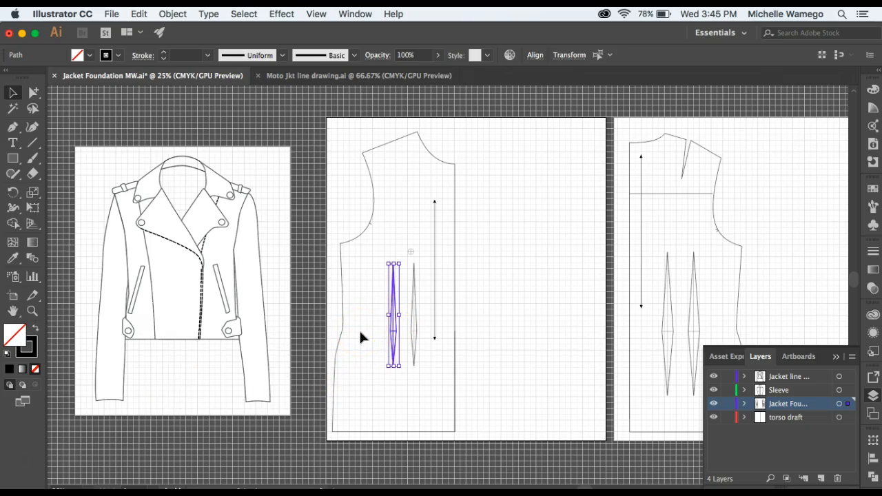
{"action": "key", "text": "Delete"}
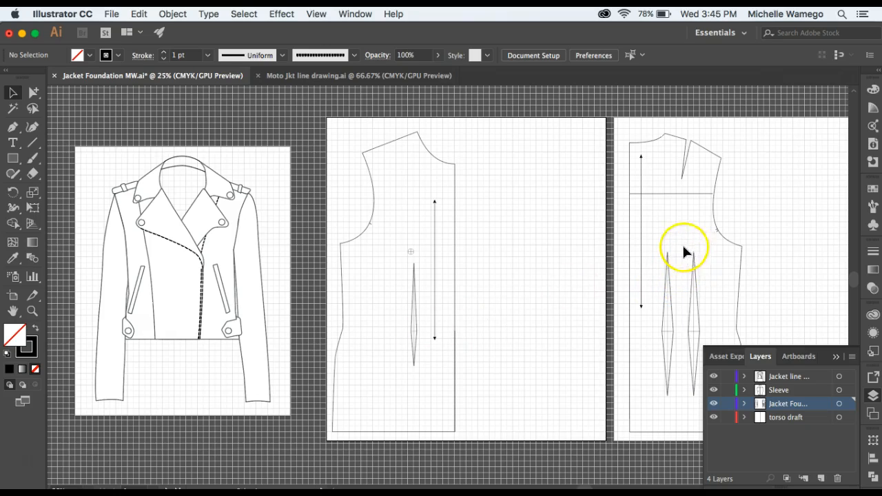
{"action": "left_click", "coordinate": [708, 329]}
{"action": "key", "text": "Delete"}
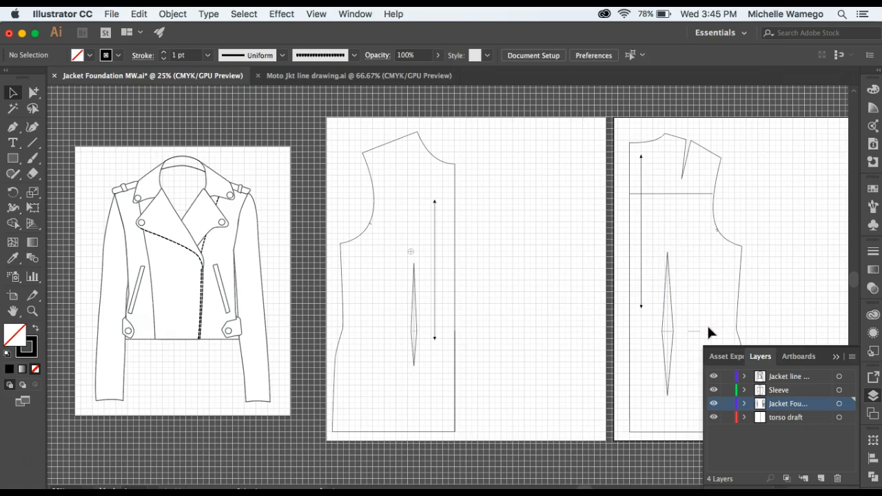
{"action": "left_click", "coordinate": [694, 332]}
{"action": "key", "text": "Delete"}
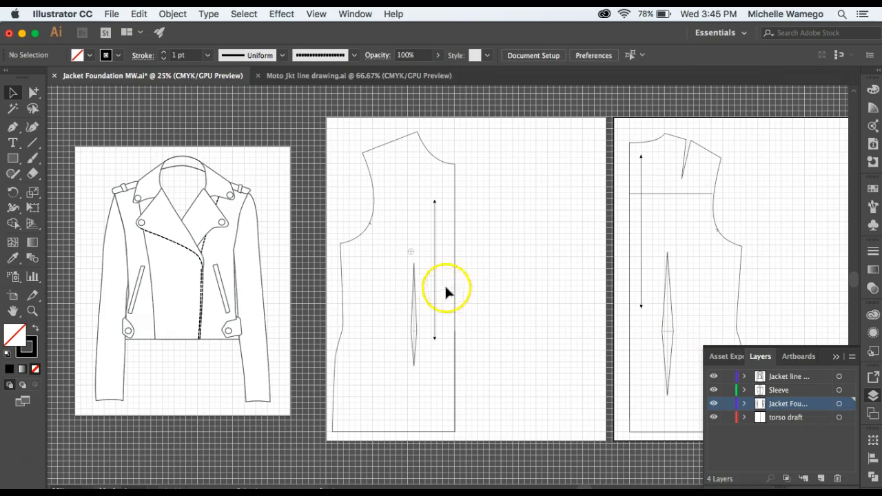
Shift the remaining front dart and the bust-point mark slightly toward the side seam, and move the front grainline arrow outside the pattern beside the armhole.
{"action": "left_click_drag", "start_coordinate": [400, 260], "coordinate": [422, 377]}
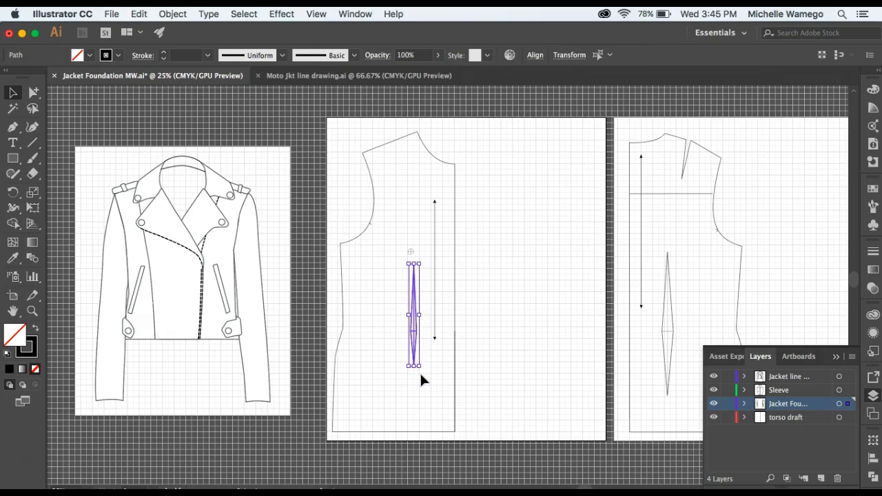
{"action": "key", "text": "Left"}
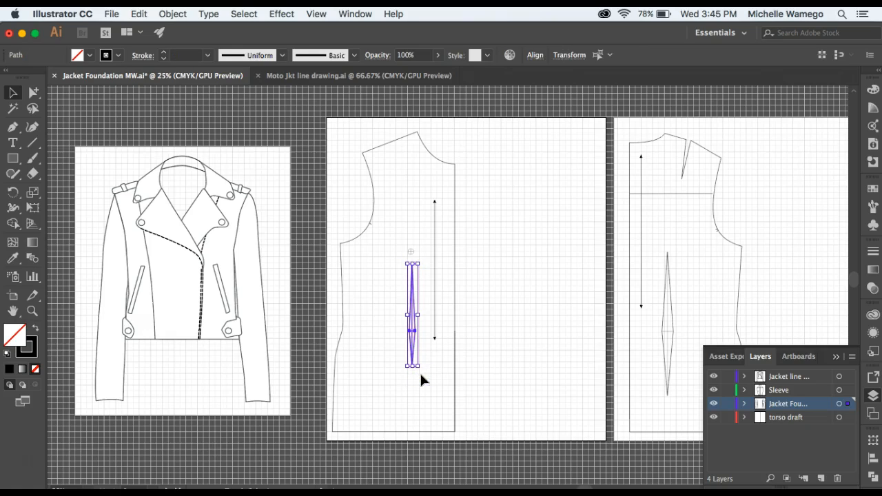
{"action": "key", "text": "Left"}
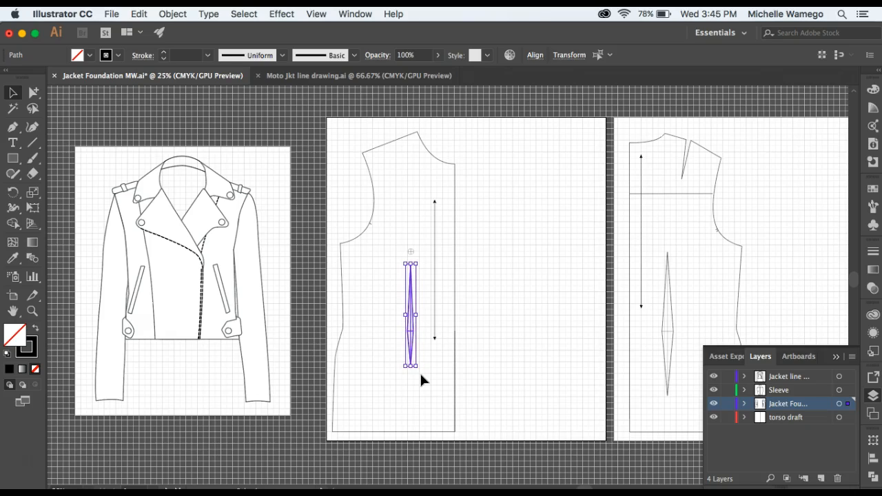
{"action": "left_click", "coordinate": [407, 232]}
{"action": "left_click_drag", "start_coordinate": [397, 228], "coordinate": [419, 377]}
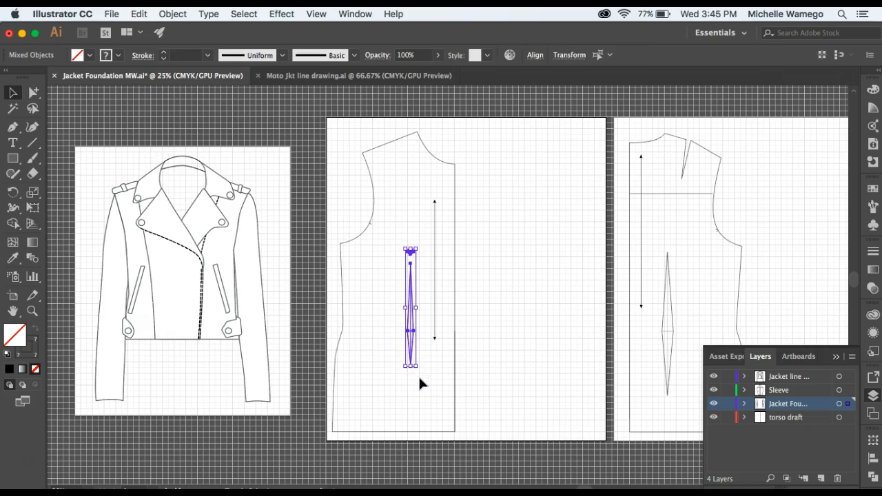
{"action": "key", "text": "shift+Left"}
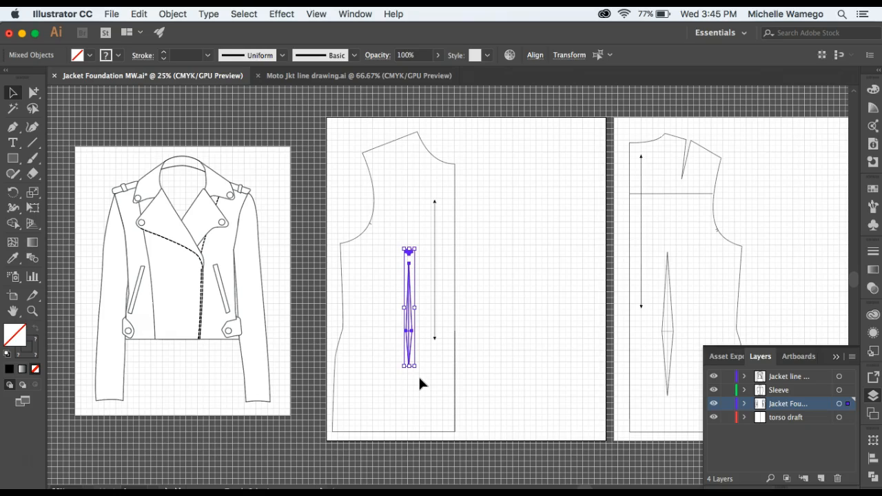
{"action": "key", "text": "shift+Left"}
{"action": "left_click", "coordinate": [419, 377]}
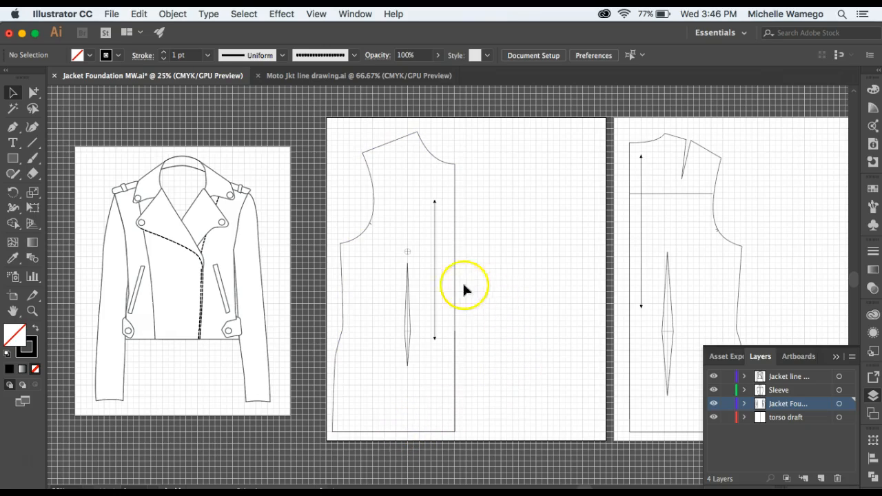
{"action": "left_click_drag", "start_coordinate": [436, 290], "coordinate": [332, 238]}
{"action": "left_click", "coordinate": [547, 281]}
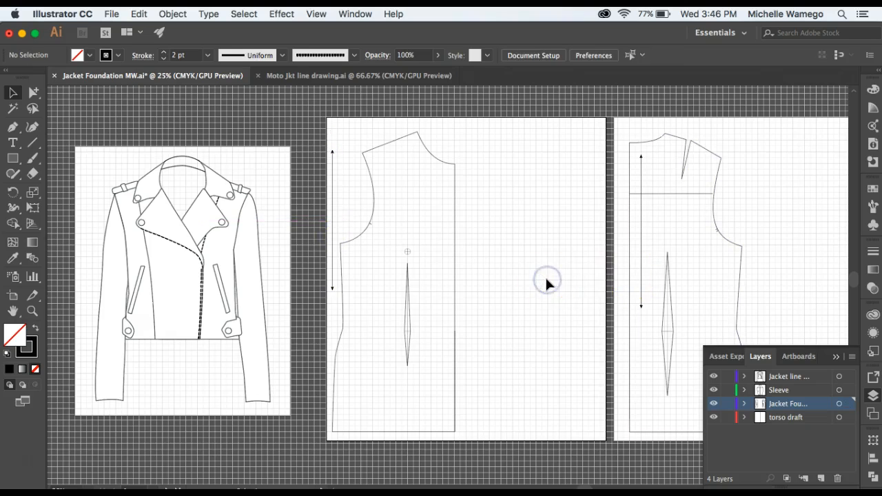
Nudge the remaining back torso waist dart and its crossline slightly toward the side seam.
{"action": "left_click_drag", "start_coordinate": [539, 296], "coordinate": [369, 288]}
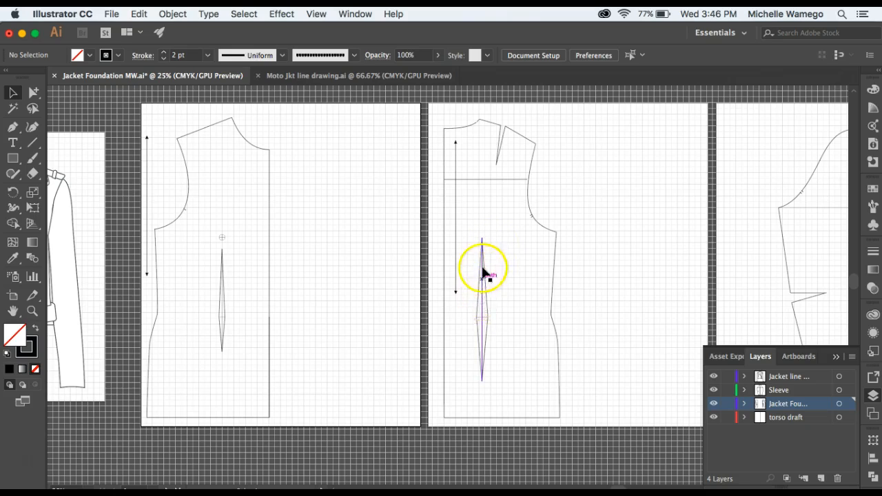
{"action": "left_click_drag", "start_coordinate": [470, 223], "coordinate": [496, 390]}
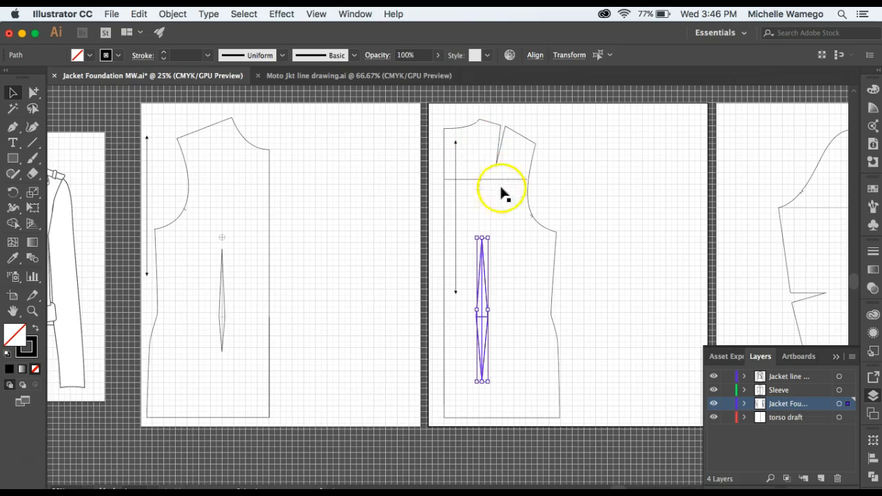
{"action": "key", "text": "Right"}
{"action": "key", "text": "Right"}
{"action": "key", "text": "Right"}
{"action": "key", "text": "Right"}
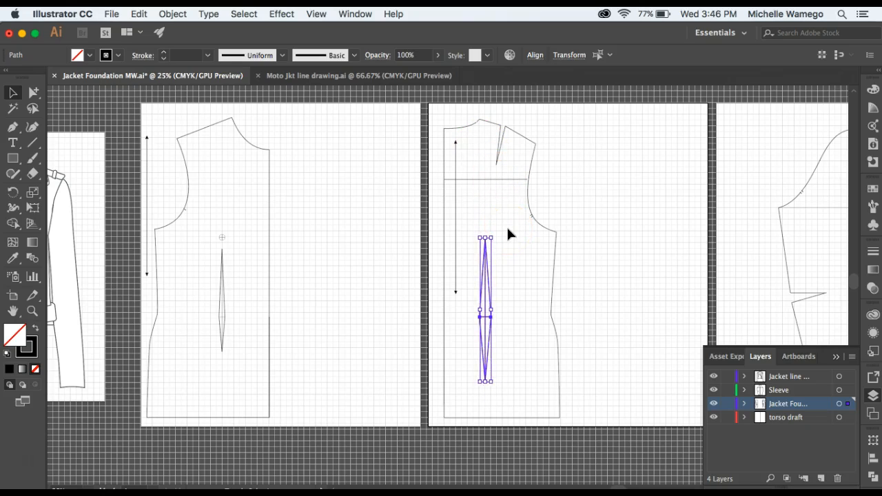
{"action": "key", "text": "Right"}
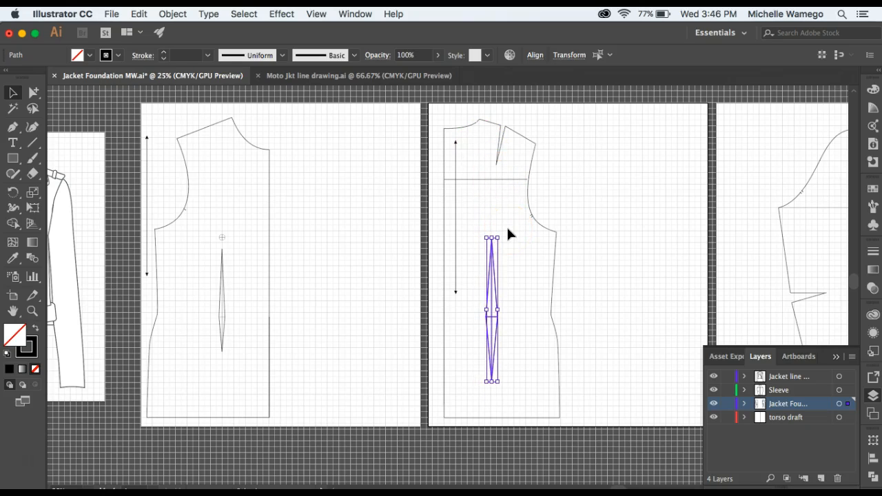
{"action": "left_click", "coordinate": [508, 227]}
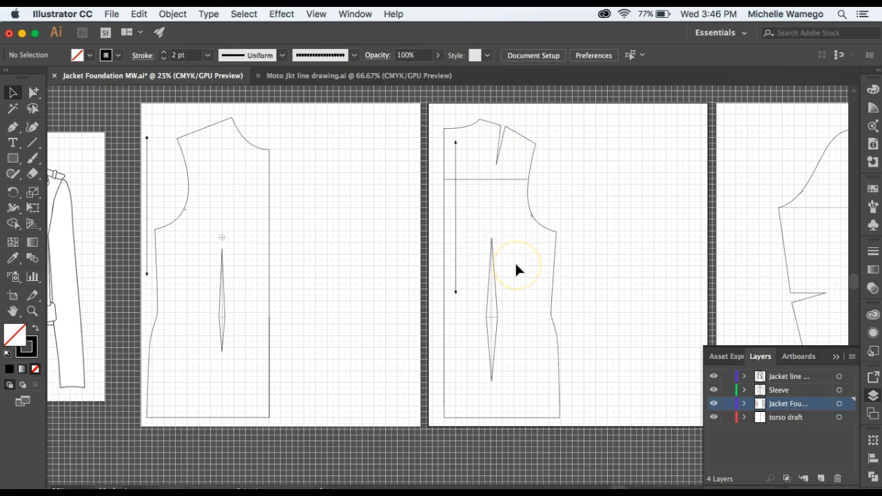
{"action": "left_click", "coordinate": [641, 256]}
{"action": "mouse_move", "coordinate": [742, 262]}
{"action": "left_mouse_down"}
{"action": "mouse_move", "coordinate": [439, 234]}
{"action": "mouse_move", "coordinate": [411, 242]}
{"action": "mouse_move", "coordinate": [792, 262]}
{"action": "left_mouse_up"}
{"action": "left_click_drag", "start_coordinate": [655, 264], "coordinate": [689, 257]}
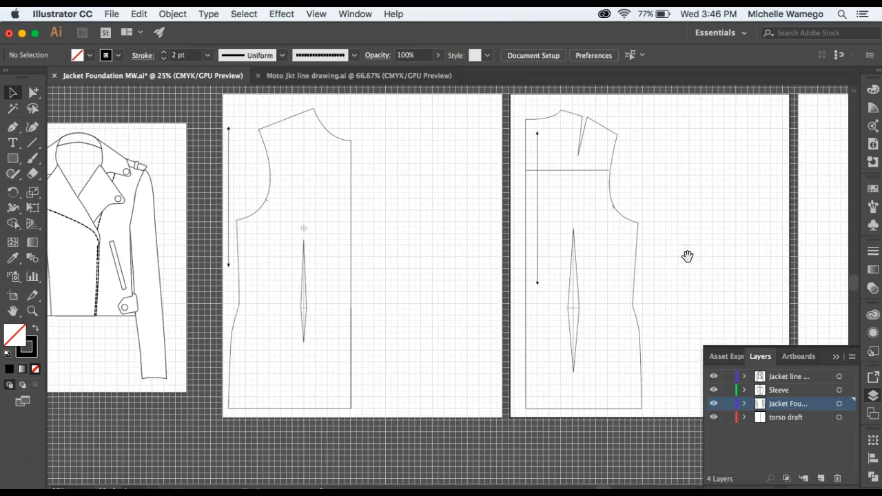
{"action": "mouse_move", "coordinate": [398, 253]}
{"action": "left_mouse_down"}
{"action": "mouse_move", "coordinate": [468, 257]}
{"action": "mouse_move", "coordinate": [327, 262]}
{"action": "left_mouse_up"}
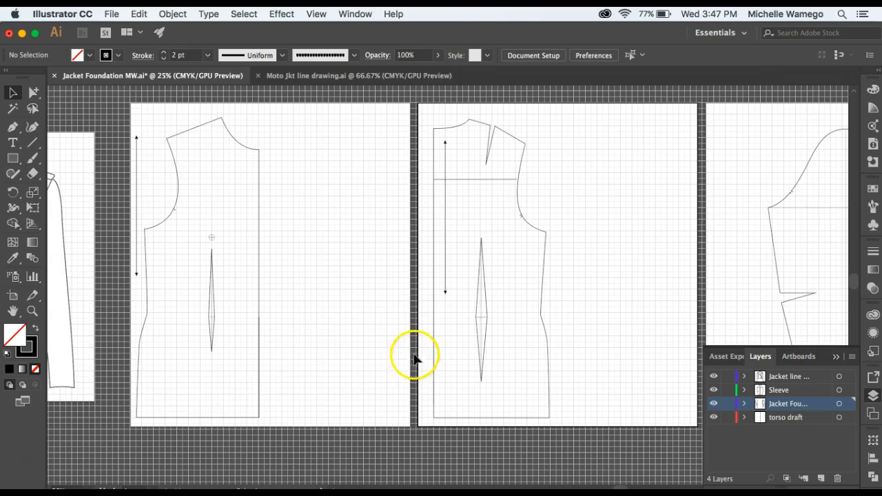
{"action": "left_click_drag", "start_coordinate": [416, 355], "coordinate": [470, 332]}
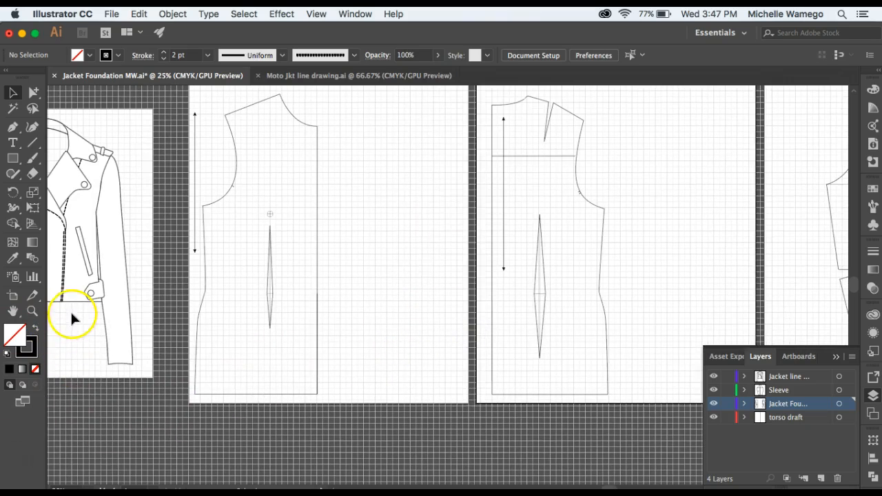
Draw a straight horizontal line across the front torso below the waist dart, from the side seam to the center front.
{"action": "left_click_drag", "start_coordinate": [195, 323], "coordinate": [315, 320]}
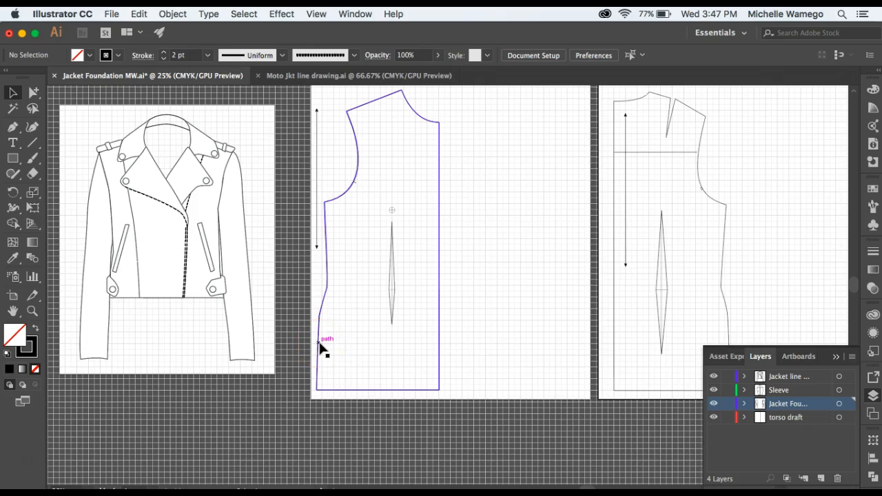
{"action": "left_click", "coordinate": [33, 143]}
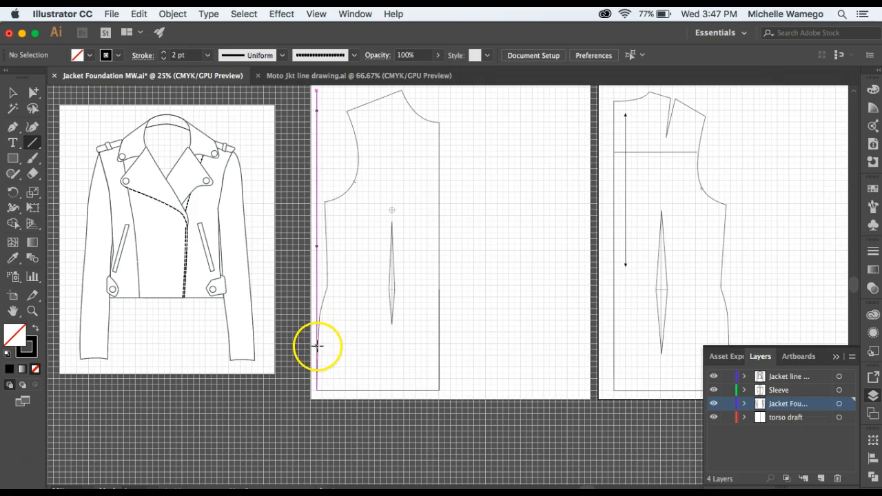
{"action": "left_click_drag", "start_coordinate": [317, 344], "coordinate": [440, 345]}
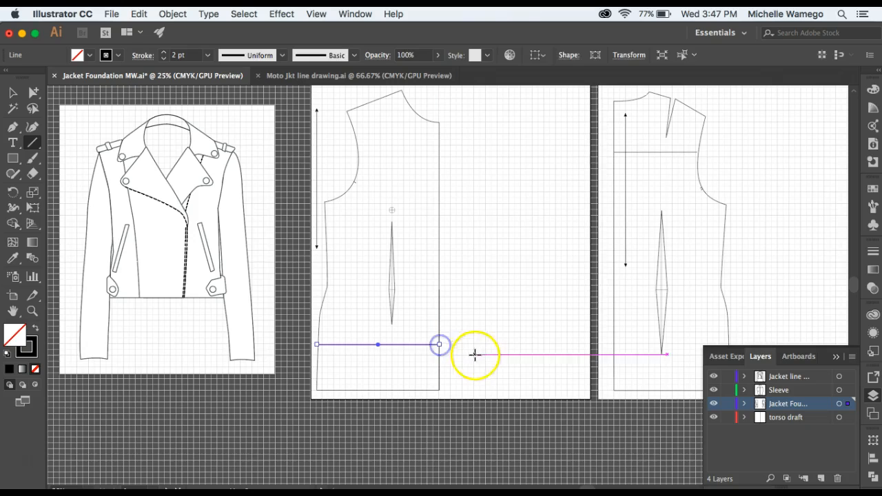
Nudge the horizontal line on the front torso up onto the grid line at Y 23 in.
{"action": "left_click", "coordinate": [32, 311]}
{"action": "left_click", "coordinate": [389, 355]}
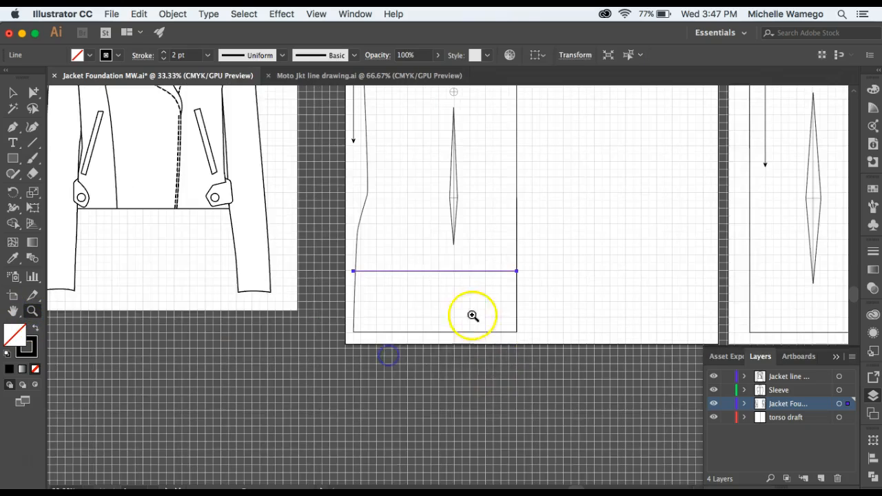
{"action": "left_click", "coordinate": [469, 315]}
{"action": "left_click", "coordinate": [453, 266]}
{"action": "left_click", "coordinate": [453, 267]}
{"action": "left_click_drag", "start_coordinate": [439, 268], "coordinate": [479, 271]}
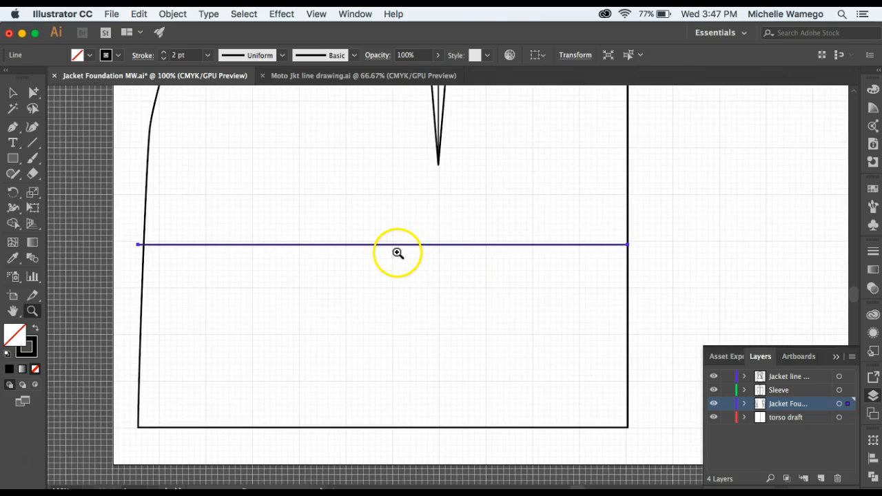
{"action": "key", "text": "v"}
{"action": "left_click", "coordinate": [395, 244]}
{"action": "key", "text": "Up"}
{"action": "key", "text": "Up"}
{"action": "key", "text": "Up"}
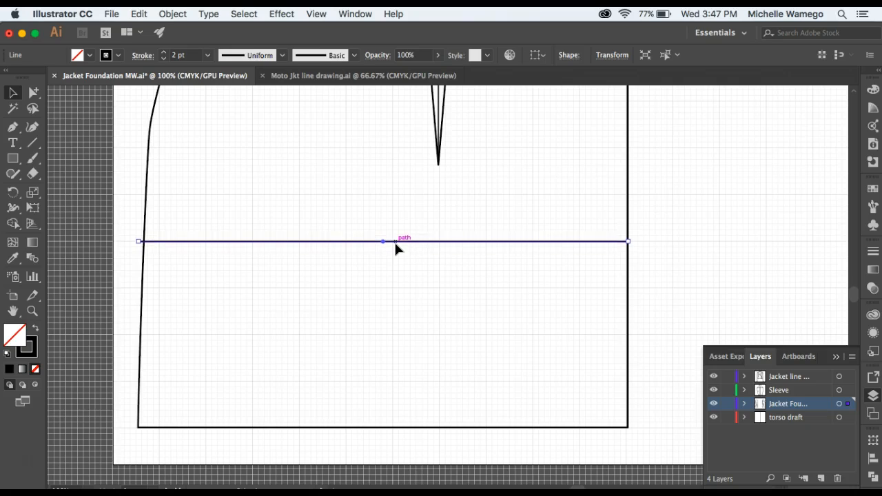
Move the side-seam end point of the horizontal line inward to X 0.7487 in.
{"action": "left_click", "coordinate": [34, 93]}
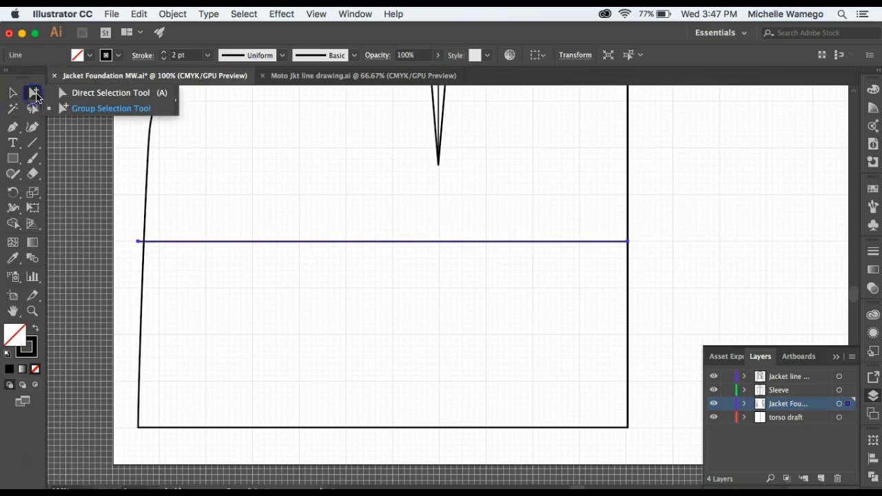
{"action": "left_click", "coordinate": [139, 241]}
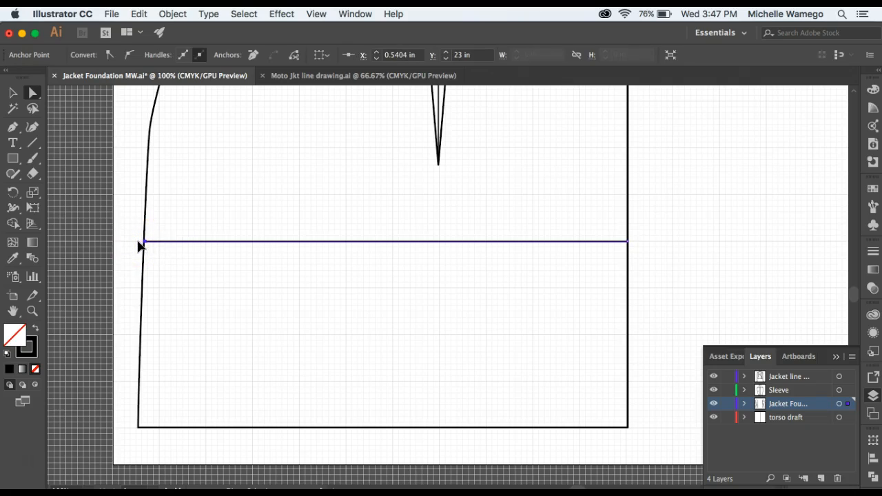
{"action": "key", "text": "Right"}
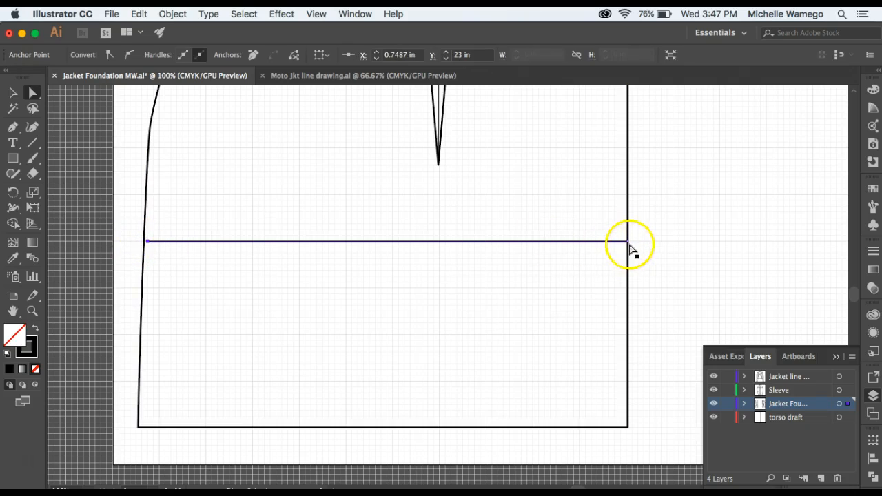
Nudge the horizontal line's center-front end point slightly inward, and add anchor points at Y 23 in on the front outline's side seam and center front.
{"action": "left_click", "coordinate": [628, 241]}
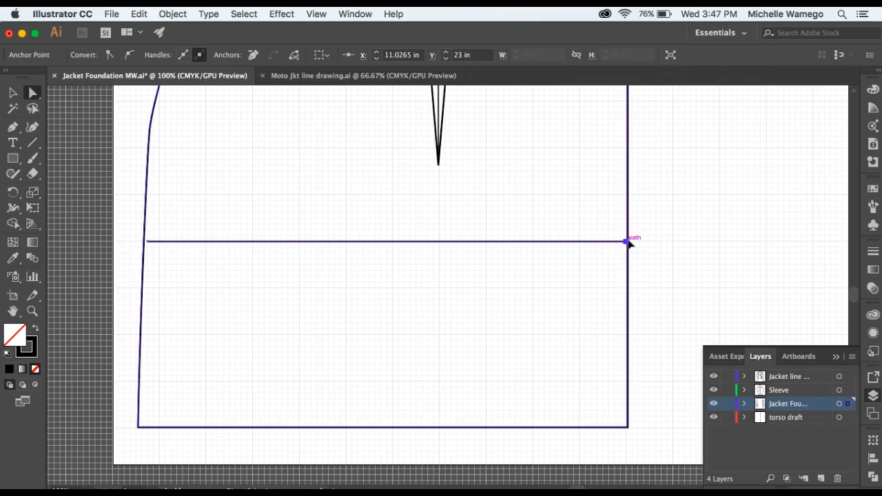
{"action": "left_click", "coordinate": [118, 179]}
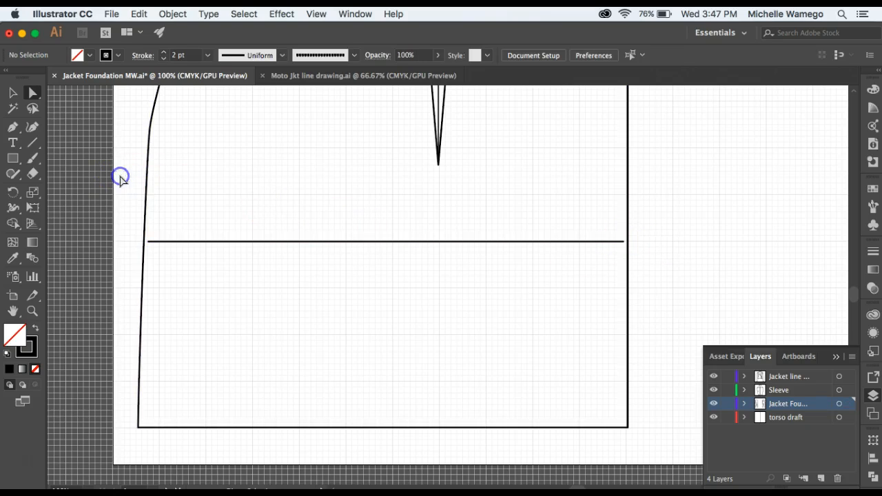
{"action": "left_click", "coordinate": [14, 129]}
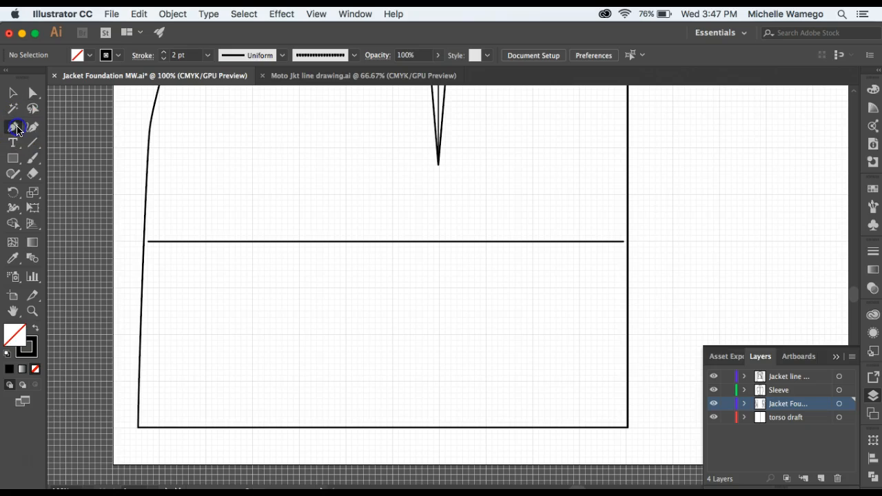
{"action": "left_click_drag", "start_coordinate": [16, 130], "coordinate": [41, 145]}
{"action": "left_click", "coordinate": [144, 241]}
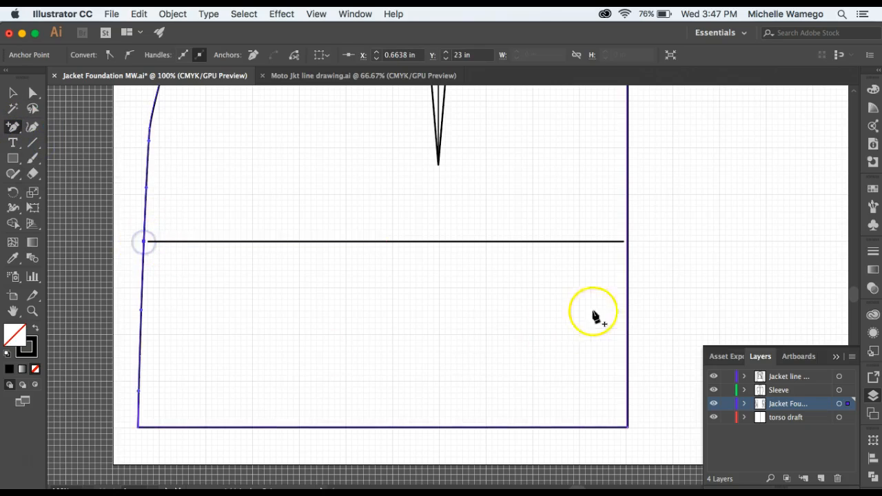
{"action": "left_click", "coordinate": [628, 241]}
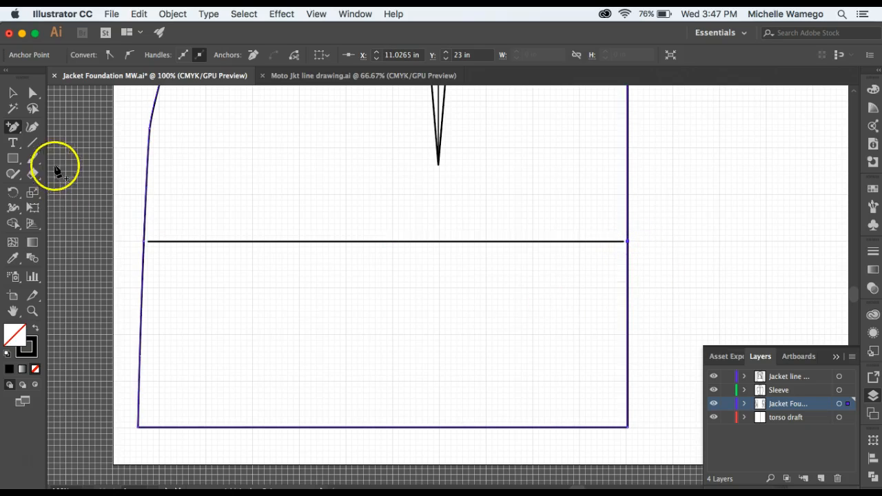
Cut the front torso outline at both added anchor points with the Scissors tool and delete the section below the horizontal line.
{"action": "left_click_drag", "start_coordinate": [39, 177], "coordinate": [79, 188]}
{"action": "left_click", "coordinate": [144, 241]}
{"action": "left_click", "coordinate": [628, 241]}
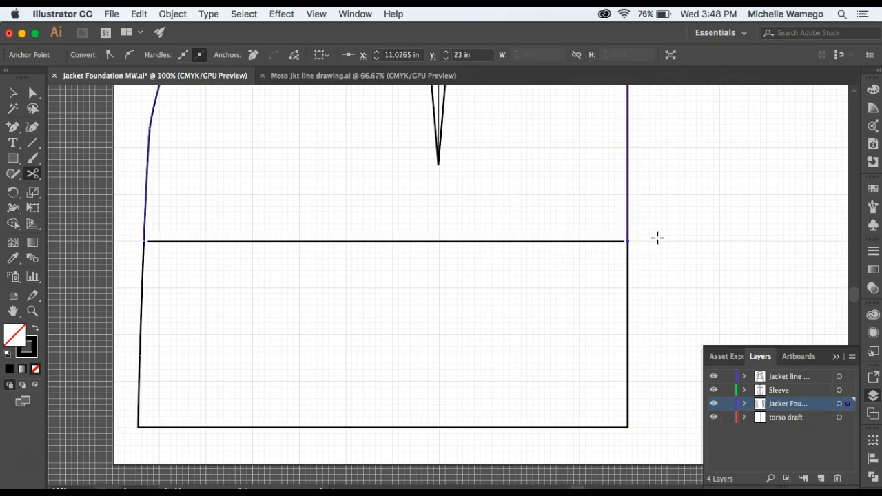
{"action": "key", "text": "v"}
{"action": "left_click", "coordinate": [408, 426]}
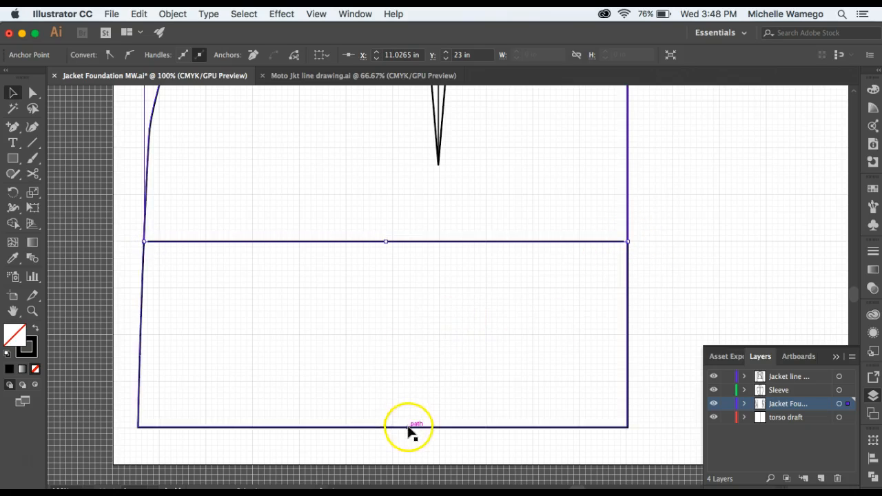
{"action": "left_click", "coordinate": [465, 362]}
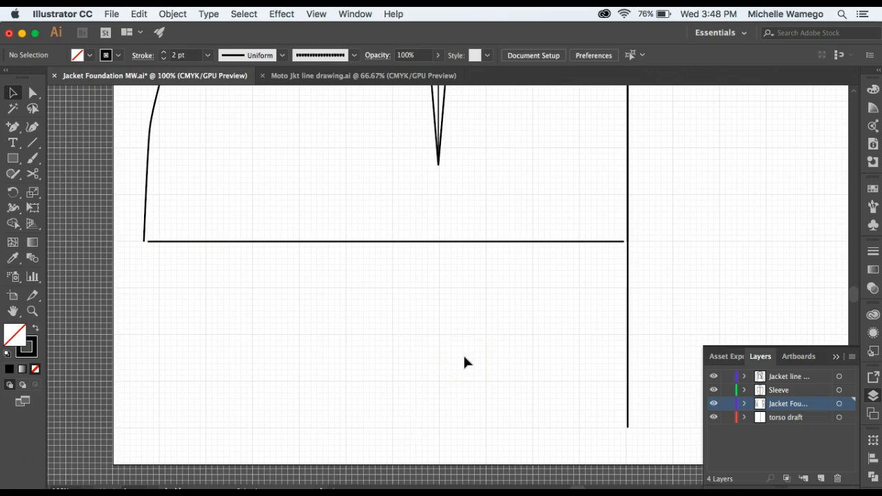
Delete the leftover vertical center-front line that belongs to the torso draft layer.
{"action": "left_click", "coordinate": [628, 337]}
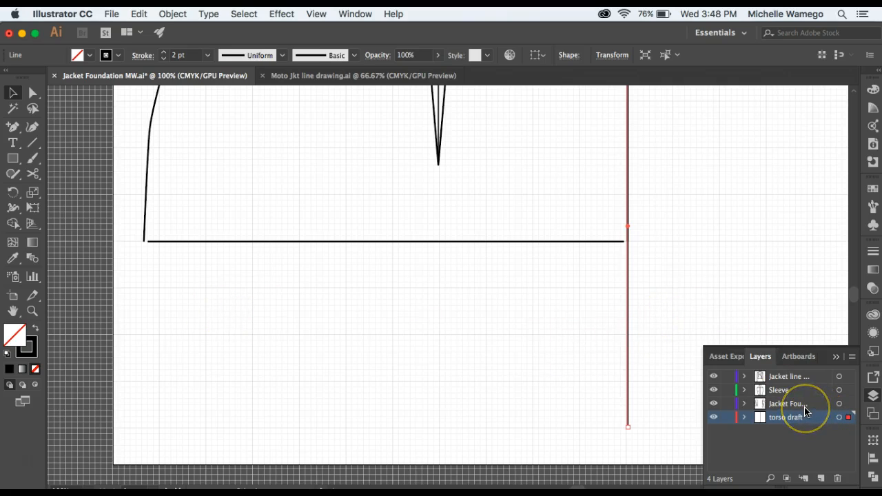
{"action": "key", "text": "Delete"}
{"action": "left_click", "coordinate": [567, 379]}
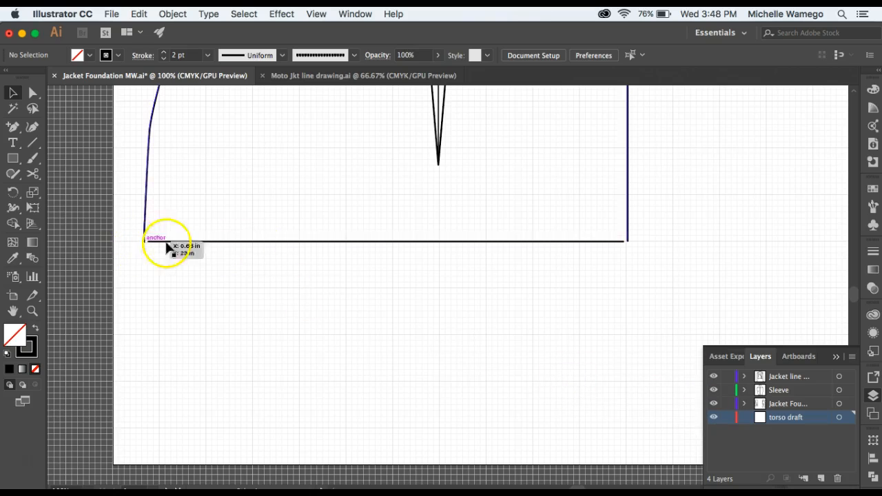
Draw a roughly horizontal line across the lower back torso at about Y 23 in, from just inside the center back to just short of the side seam.
{"action": "left_click_drag", "start_coordinate": [717, 279], "coordinate": [143, 245]}
{"action": "left_click_drag", "start_coordinate": [496, 237], "coordinate": [184, 227]}
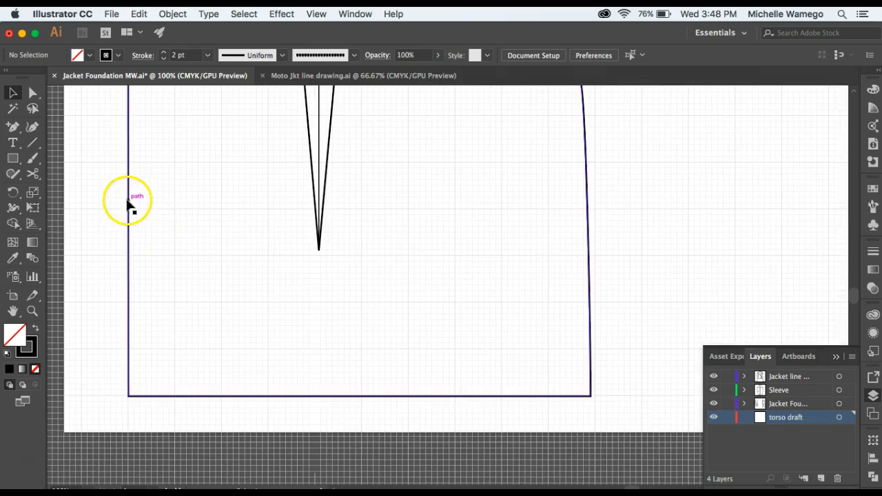
{"action": "left_click", "coordinate": [32, 142]}
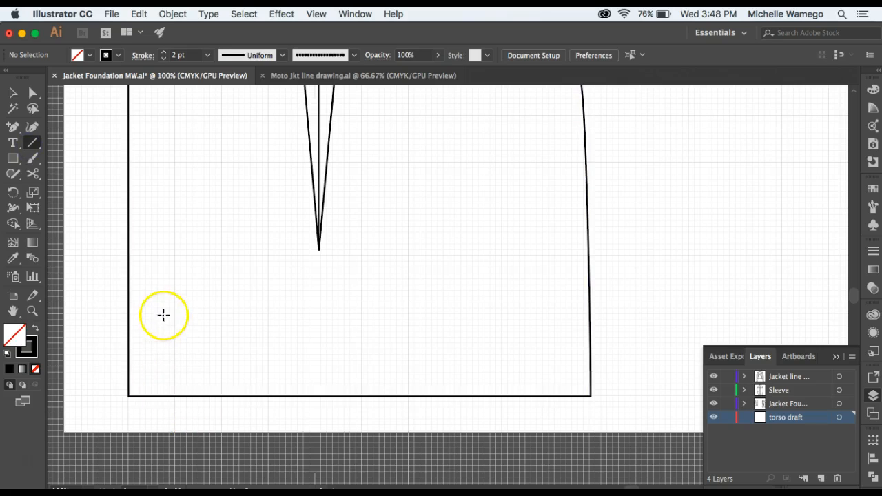
{"action": "left_click_drag", "start_coordinate": [134, 207], "coordinate": [555, 208]}
{"action": "left_click_drag", "start_coordinate": [573, 208], "coordinate": [583, 209]}
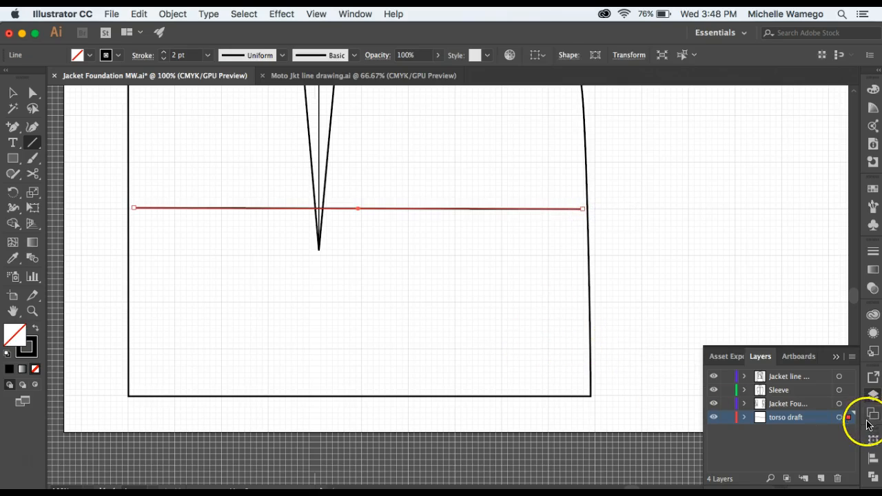
Move the back torso's horizontal line to the Jacket Foundation layer and lock the torso draft layer.
{"action": "left_click_drag", "start_coordinate": [850, 407], "coordinate": [849, 406]}
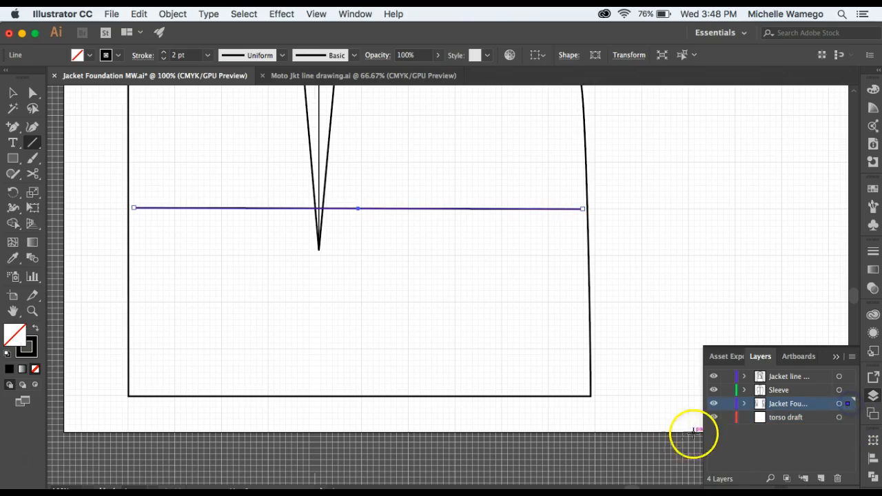
{"action": "left_click", "coordinate": [727, 417]}
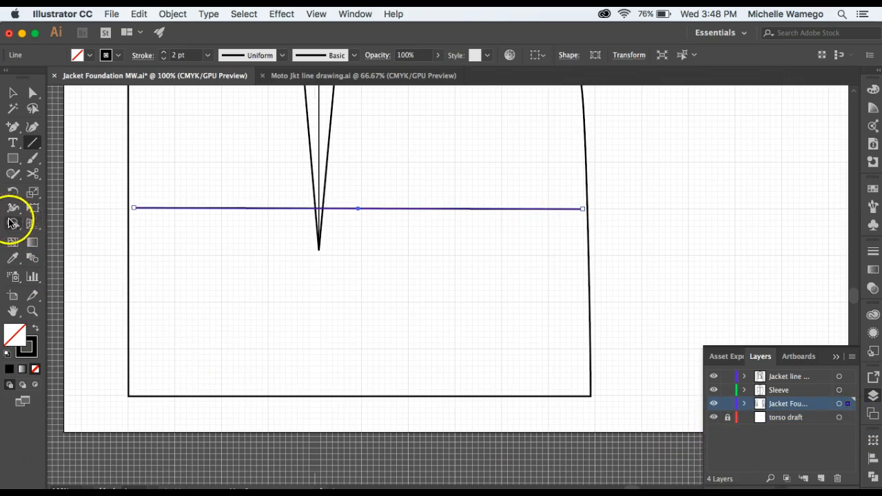
Add anchor points to the back torso outline at the side seam and center back, level with the ends of the horizontal line.
{"action": "left_click", "coordinate": [12, 127]}
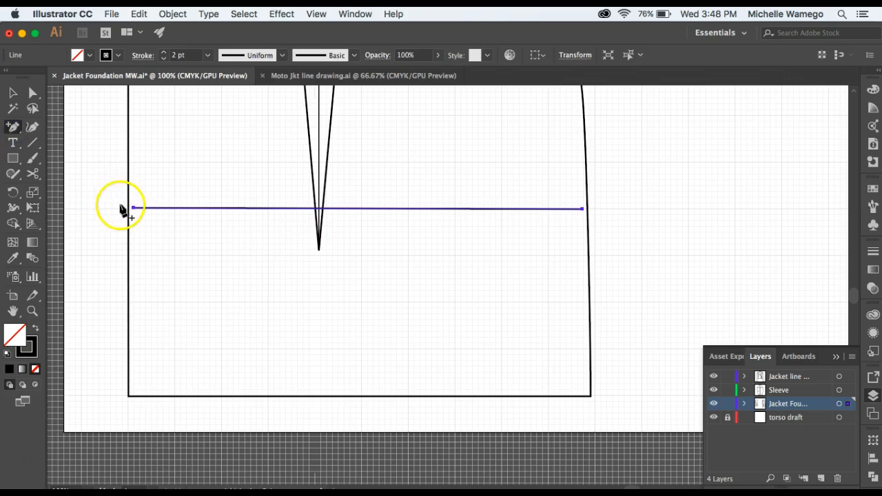
{"action": "left_click", "coordinate": [129, 208]}
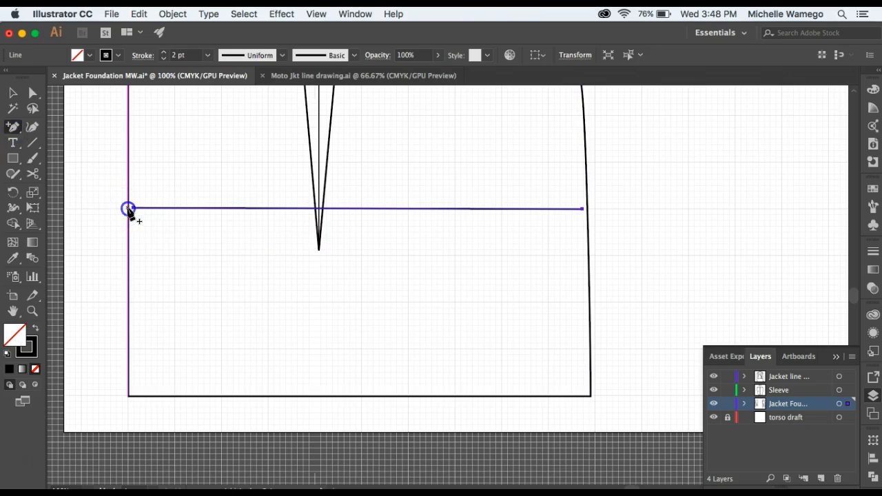
{"action": "left_click", "coordinate": [588, 208]}
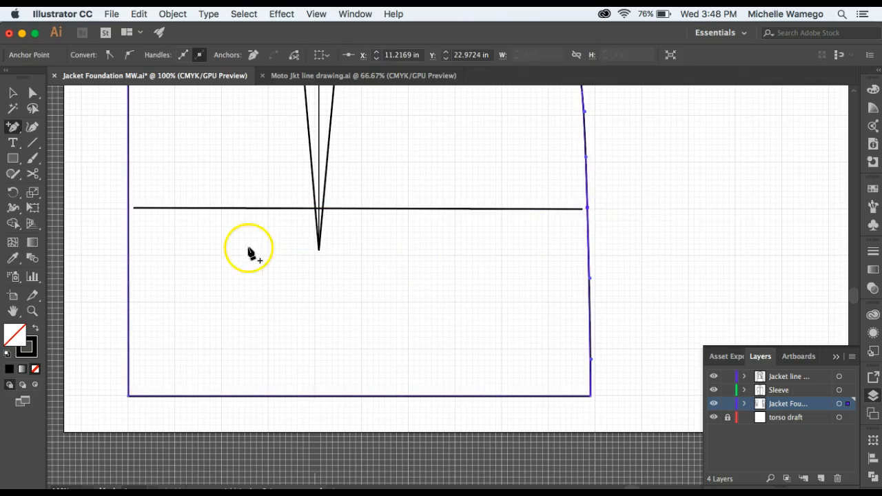
{"action": "left_click", "coordinate": [129, 208]}
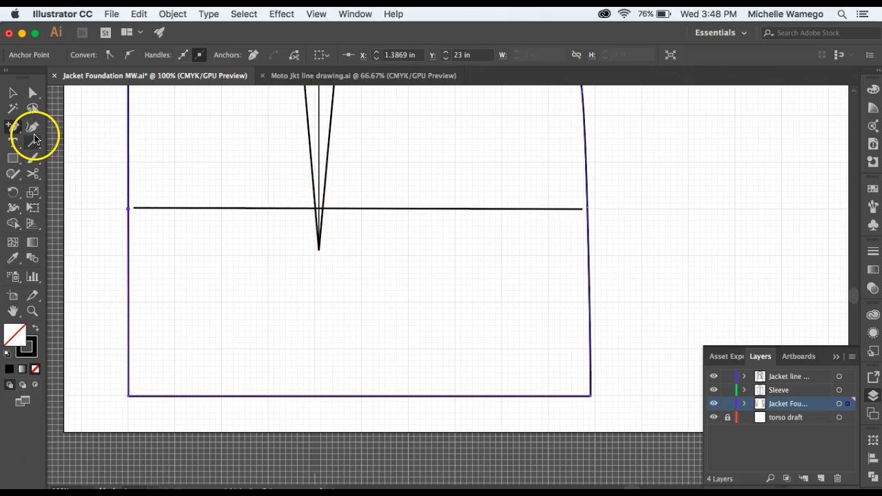
Cut the back torso outline at the center-back and side-seam anchor points with the Scissors tool and delete the section below the line.
{"action": "left_click", "coordinate": [33, 173]}
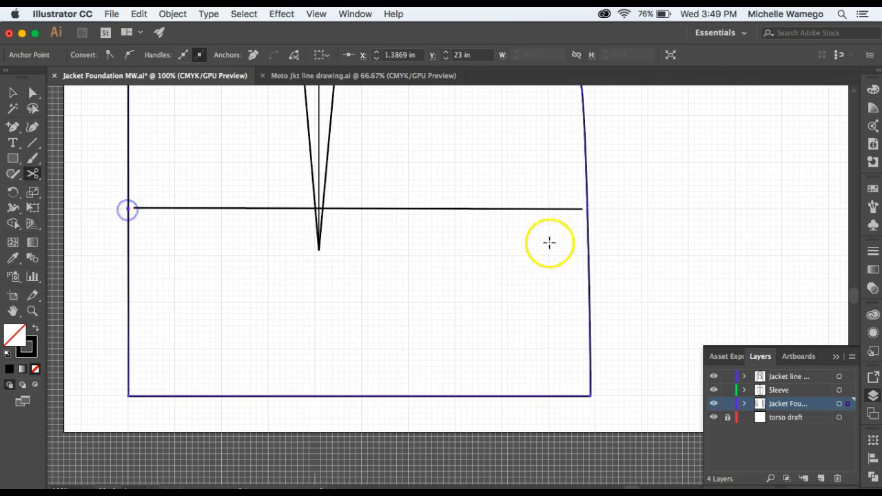
{"action": "left_click", "coordinate": [588, 208]}
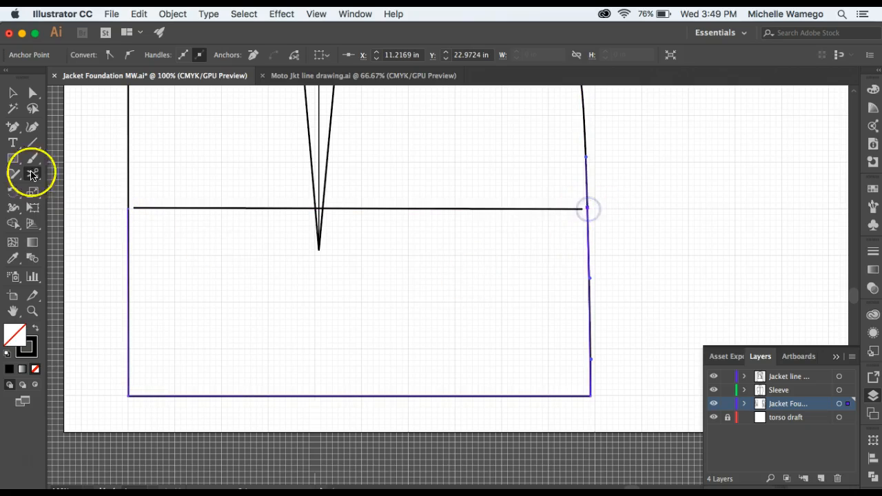
{"action": "left_click", "coordinate": [12, 93]}
{"action": "left_click", "coordinate": [267, 271]}
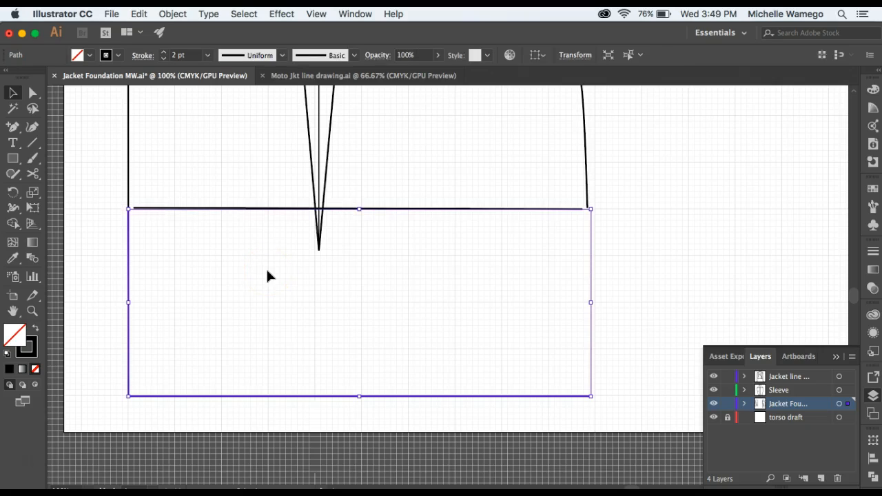
{"action": "left_click", "coordinate": [267, 271]}
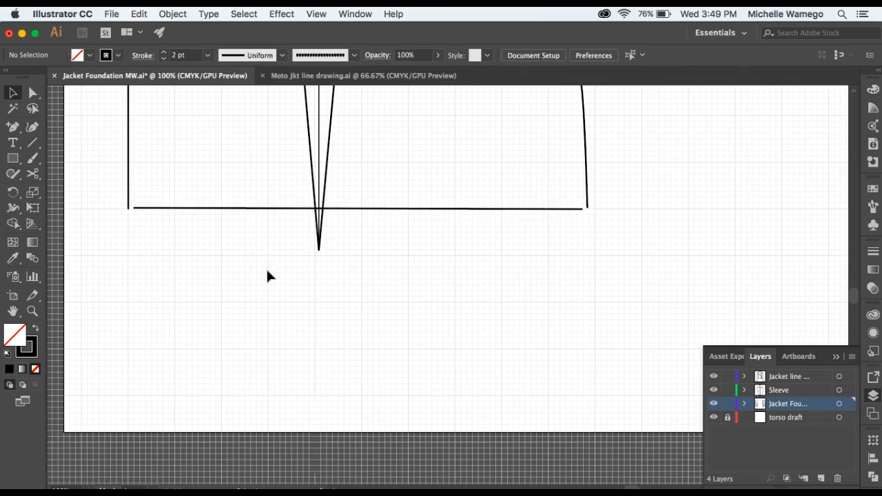
Examine the shortened front and back torso patterns beside the moto jacket line drawing.
{"action": "left_click", "coordinate": [244, 208]}
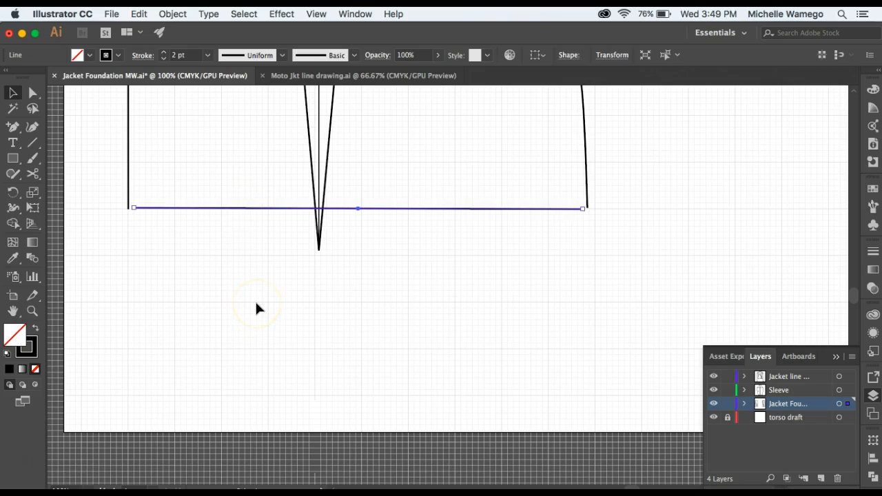
{"action": "left_click", "coordinate": [255, 306]}
{"action": "key", "text": "z"}
{"action": "left_click", "coordinate": [226, 274], "text": "alt"}
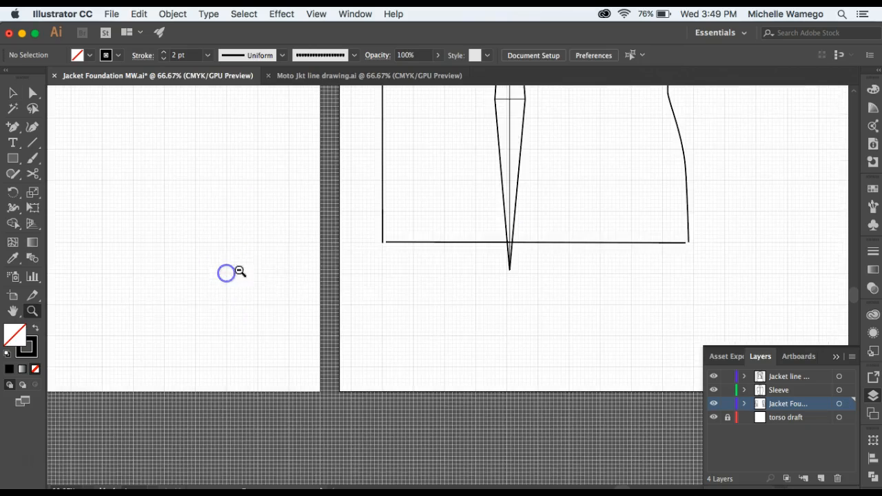
{"action": "left_click", "coordinate": [437, 269], "text": "alt"}
{"action": "left_click", "coordinate": [432, 269], "text": "alt"}
{"action": "left_click", "coordinate": [427, 267], "text": "alt"}
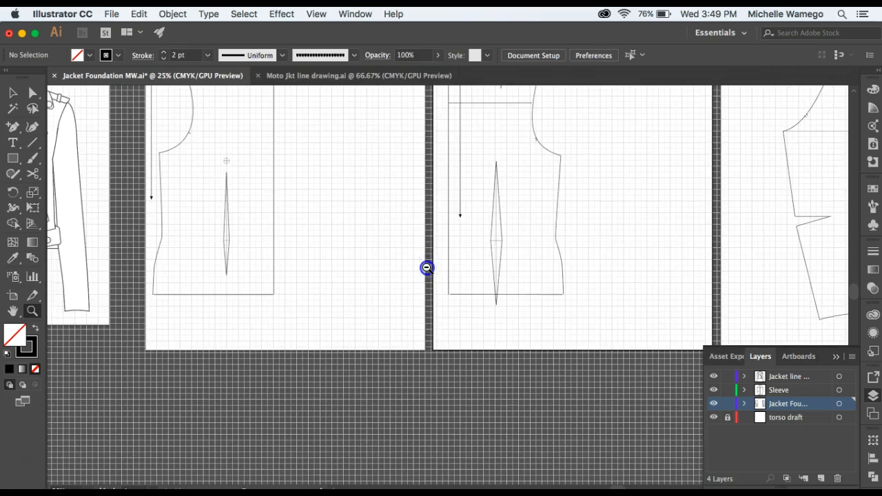
{"action": "left_click", "coordinate": [428, 268], "text": "alt"}
{"action": "left_click_drag", "start_coordinate": [565, 246], "coordinate": [621, 314]}
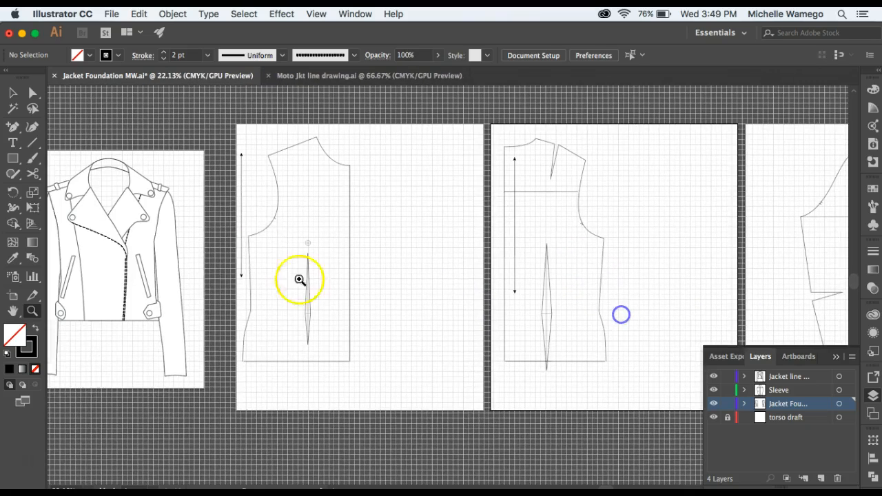
{"action": "left_click_drag", "start_coordinate": [213, 253], "coordinate": [286, 256]}
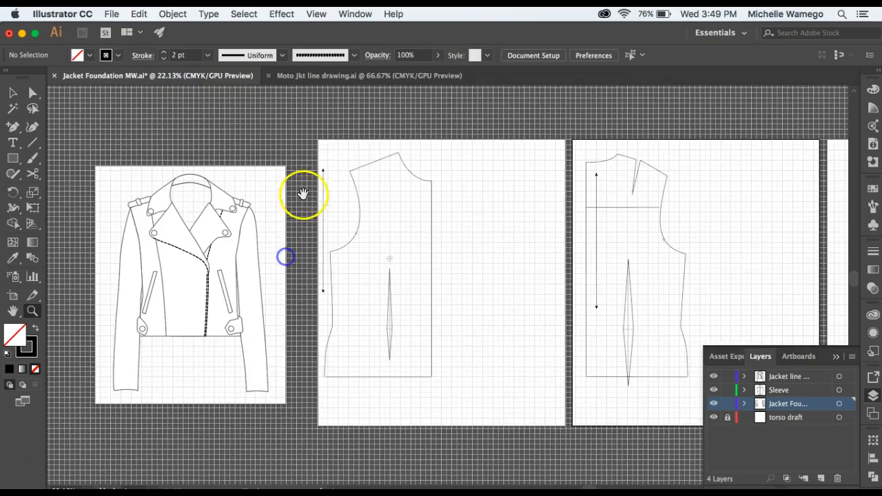
Save the document as Moto Jacket MW.ai in the Patternmaking folder, in Adobe Illustrator format with Illustrator CC compatibility.
{"action": "left_click", "coordinate": [111, 15]}
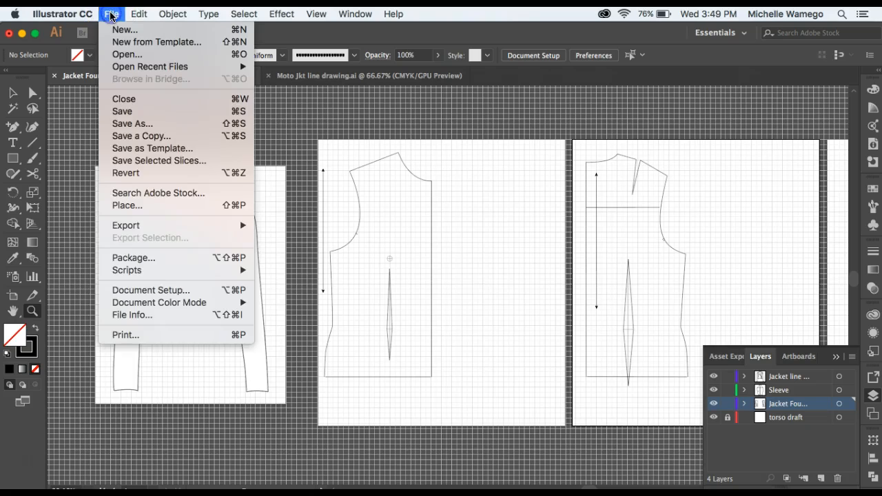
{"action": "left_click", "coordinate": [141, 124]}
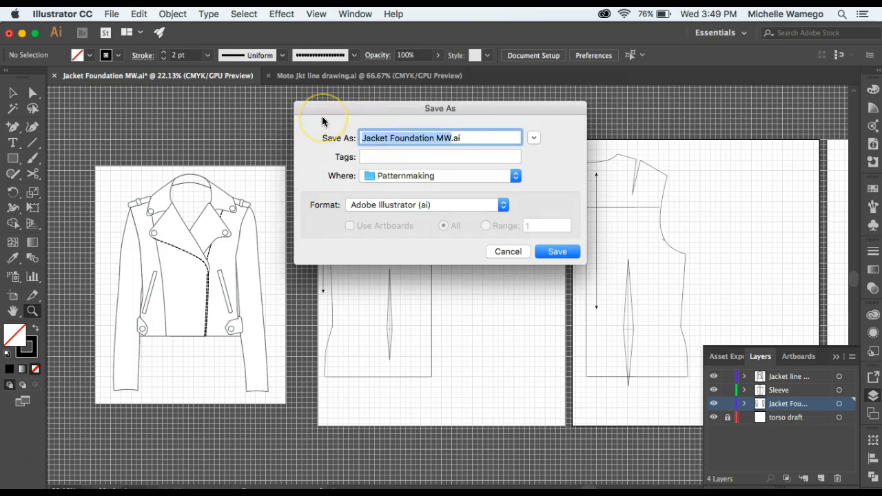
{"action": "left_click", "coordinate": [435, 139]}
{"action": "left_click", "coordinate": [435, 138]}
{"action": "left_click_drag", "start_coordinate": [430, 138], "coordinate": [346, 138]}
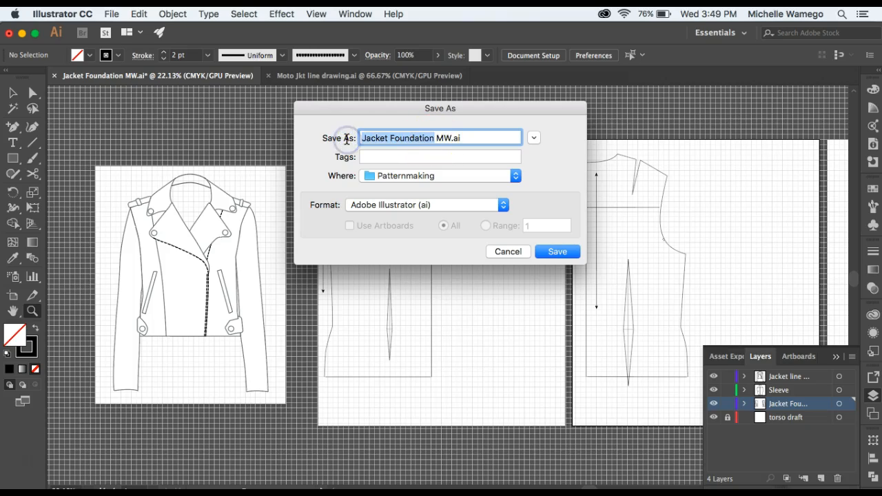
{"action": "type", "text": "Moto"}
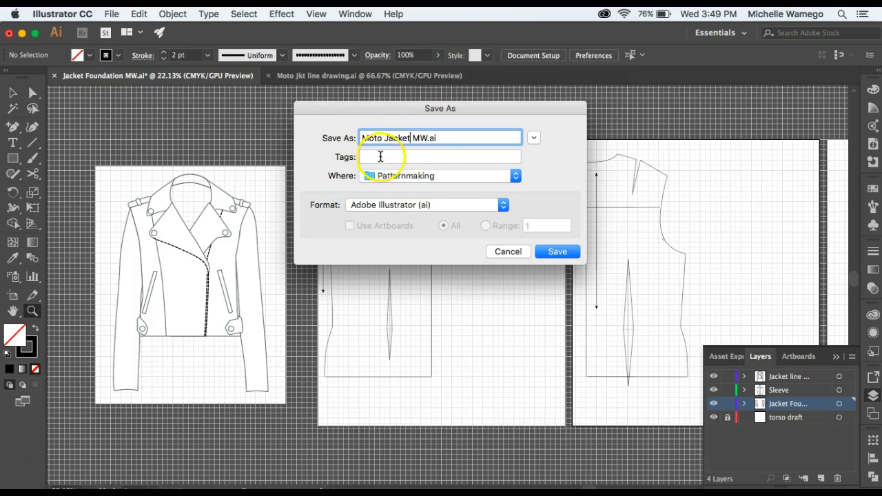
{"action": "left_click", "coordinate": [551, 252]}
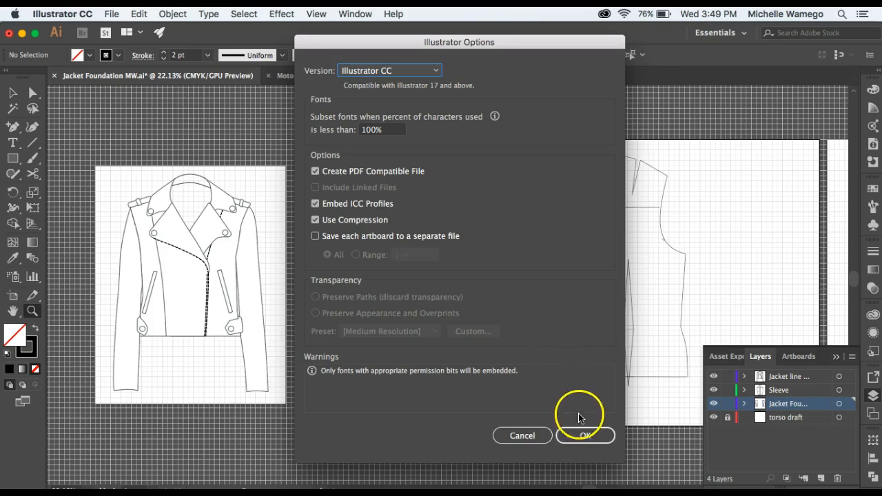
{"action": "left_click", "coordinate": [584, 436]}
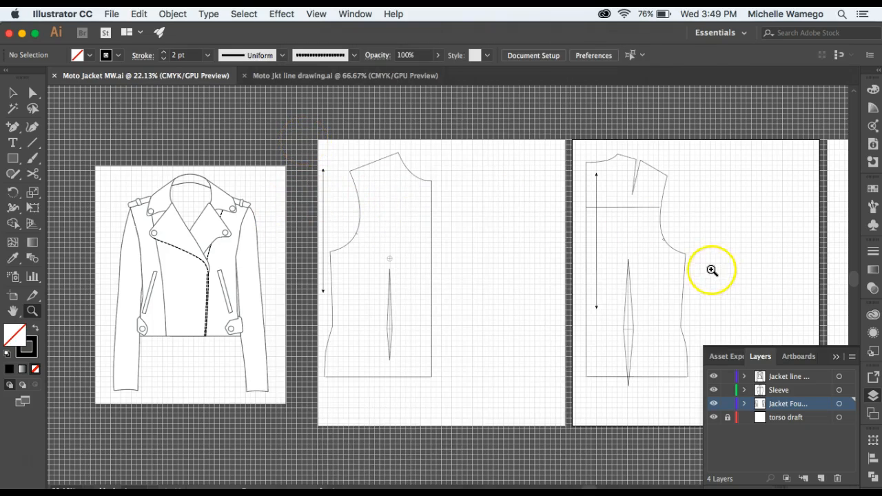
Cut the back torso outline at the point of the shoulder dart with the Scissors tool.
{"action": "left_click_drag", "start_coordinate": [714, 264], "coordinate": [492, 256]}
{"action": "left_click", "coordinate": [433, 222]}
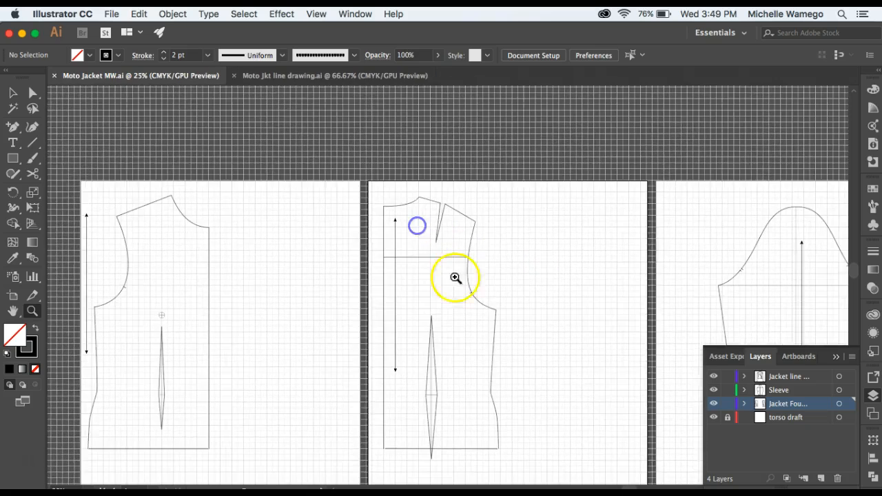
{"action": "left_click", "coordinate": [456, 307]}
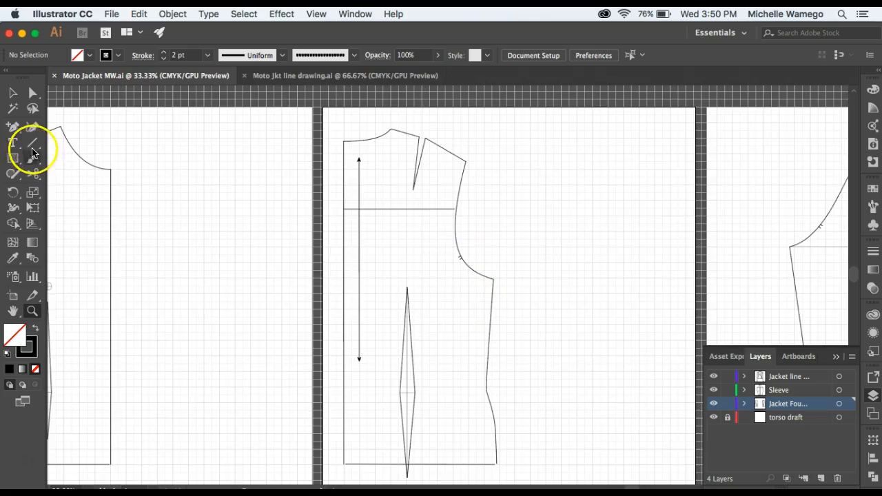
{"action": "left_click", "coordinate": [32, 176]}
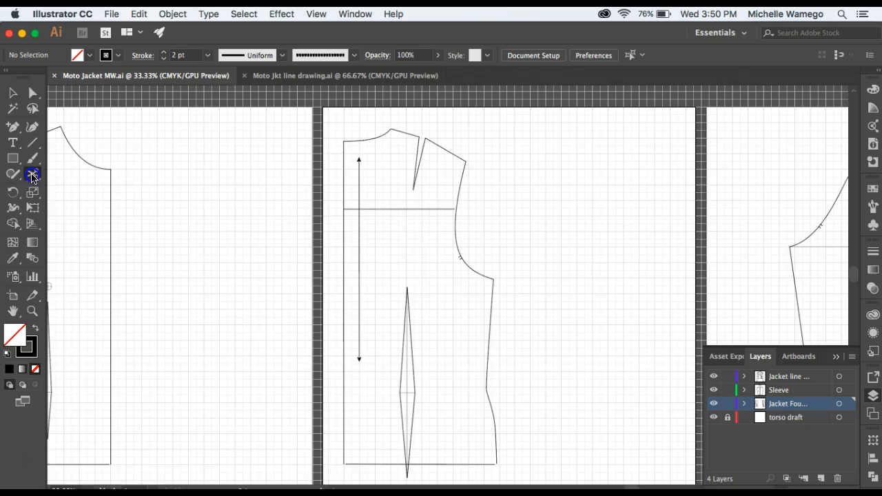
{"action": "left_click", "coordinate": [413, 191]}
Try to cut the back waist dart outline at its upper point with the Scissors tool.
{"action": "left_click", "coordinate": [407, 290]}
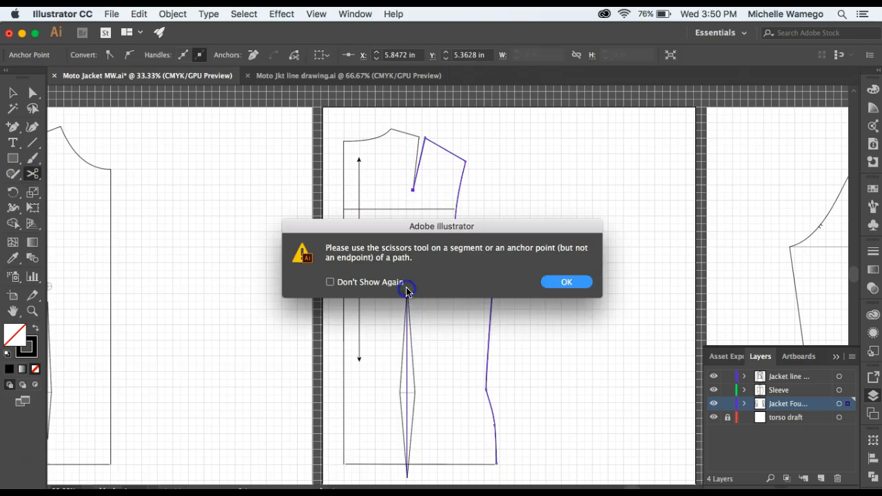
{"action": "left_click", "coordinate": [555, 282]}
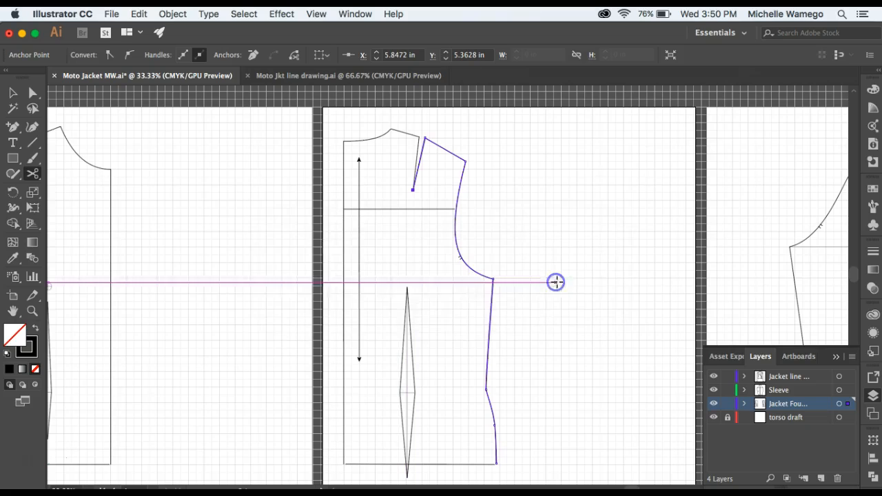
{"action": "left_click", "coordinate": [406, 289]}
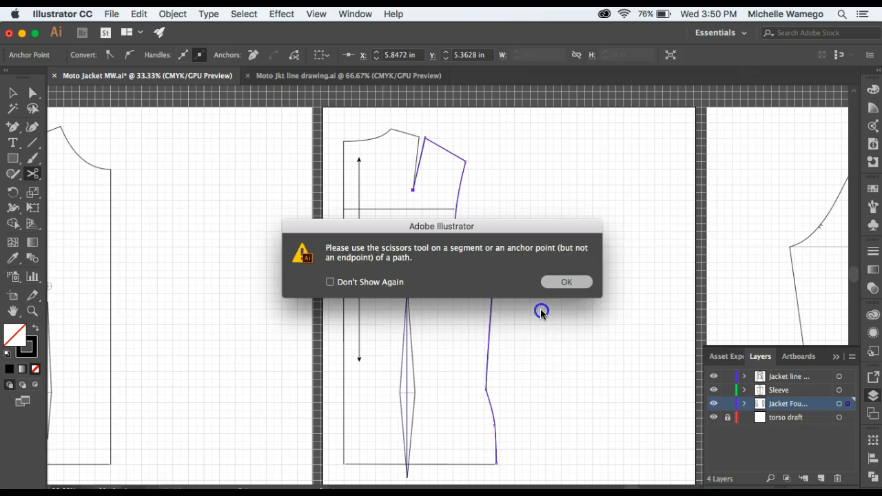
{"action": "left_click", "coordinate": [559, 280]}
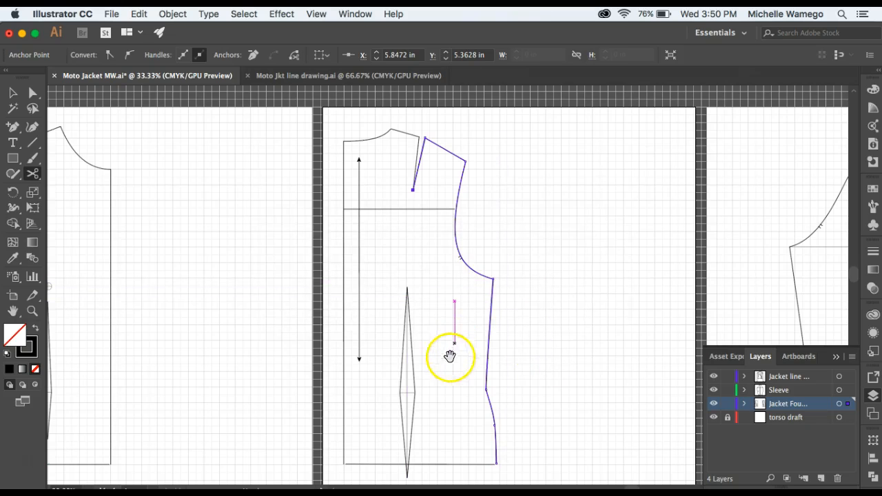
{"action": "scroll", "coordinate": [452, 348], "scroll_direction": "down", "scroll_amount": 3}
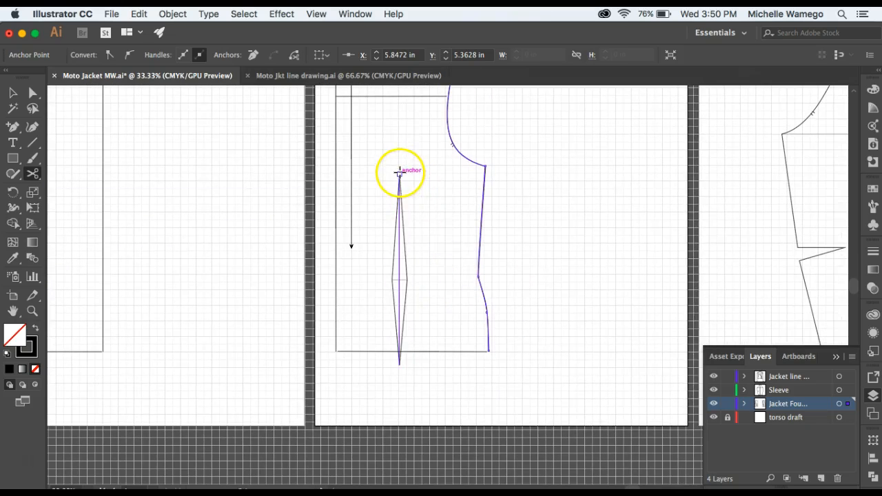
{"action": "key", "text": "z"}
{"action": "left_click", "coordinate": [427, 226]}
{"action": "left_click", "coordinate": [430, 250]}
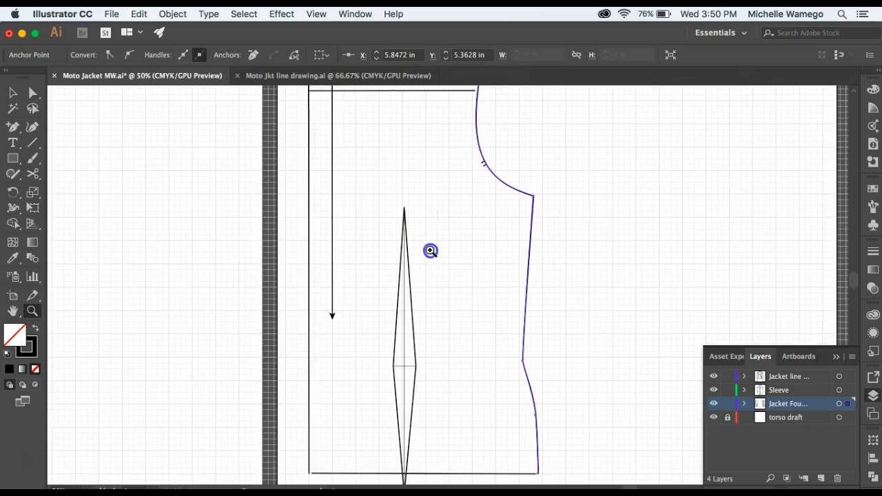
{"action": "left_click_drag", "start_coordinate": [457, 283], "coordinate": [432, 244]}
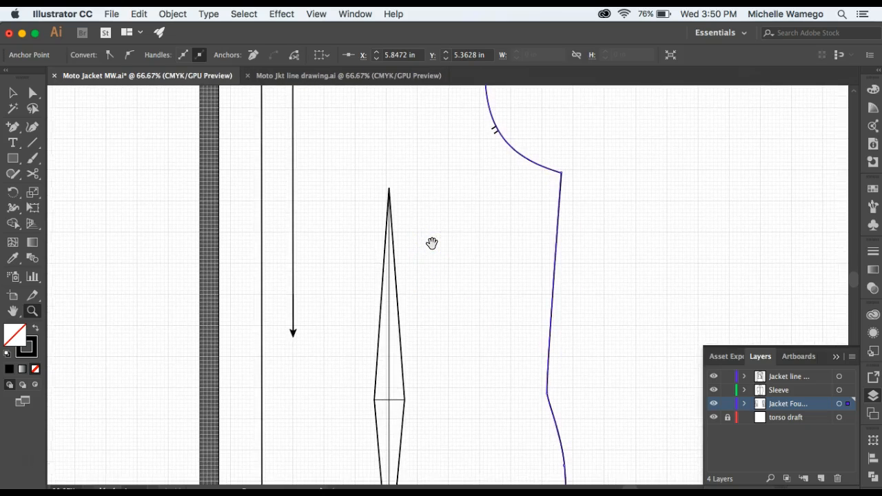
{"action": "left_click", "coordinate": [32, 173]}
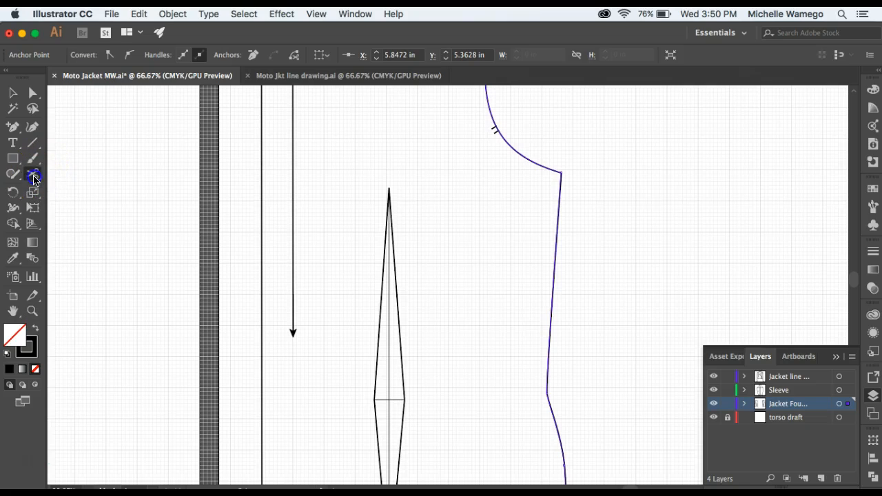
{"action": "left_click", "coordinate": [390, 188]}
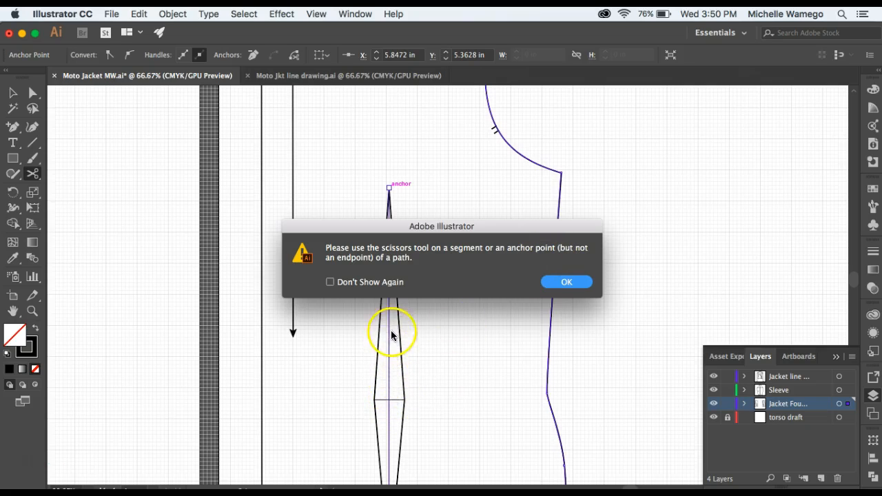
{"action": "left_click", "coordinate": [557, 284]}
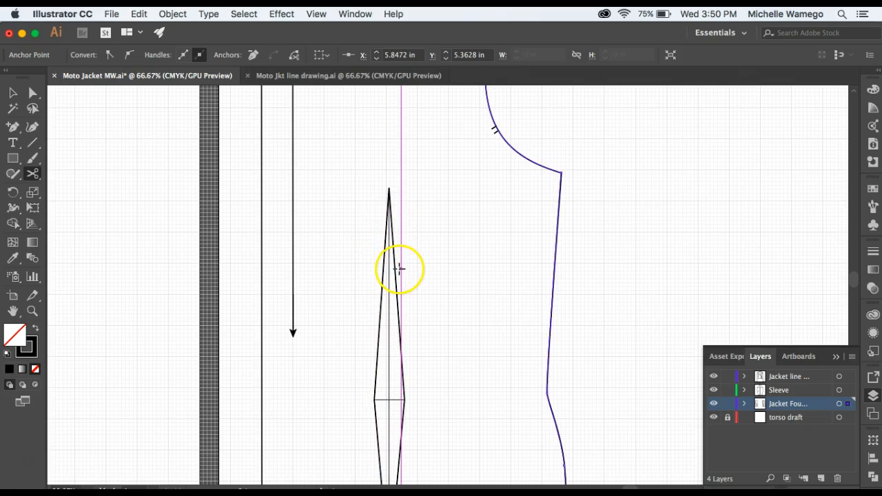
Bring the back waist dart outline to the front of the stacking order and deselect it.
{"action": "left_click", "coordinate": [13, 93]}
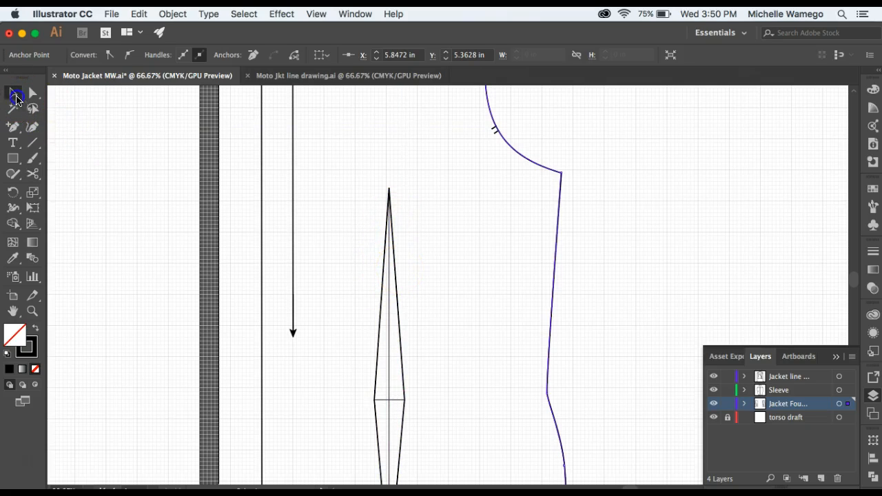
{"action": "left_click", "coordinate": [382, 321]}
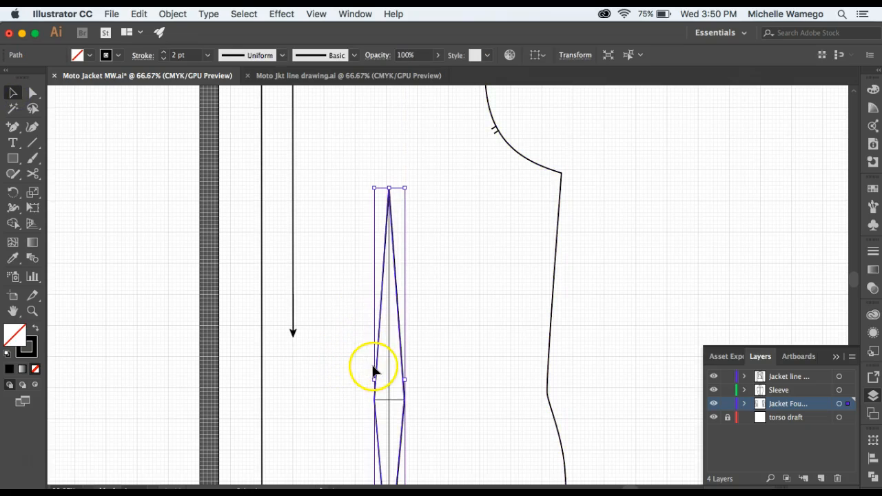
{"action": "left_click", "coordinate": [173, 14]}
{"action": "mouse_move", "coordinate": [200, 45]}
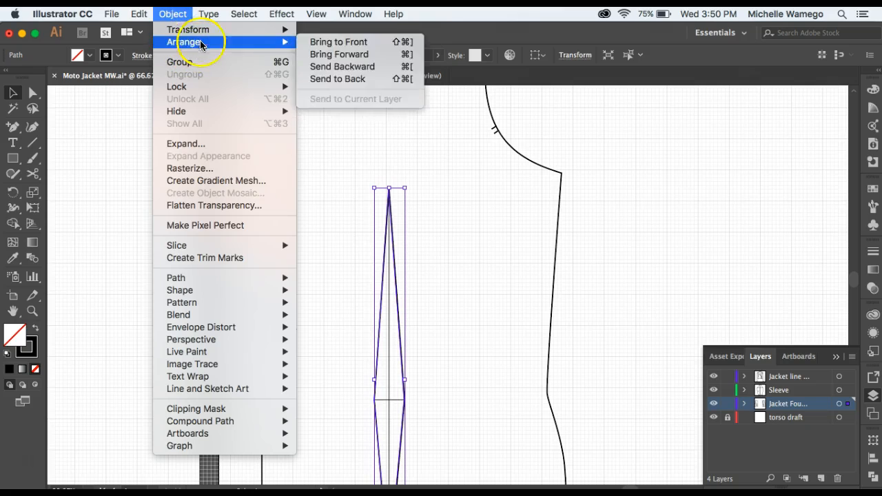
{"action": "left_click", "coordinate": [319, 42]}
{"action": "left_click", "coordinate": [403, 121]}
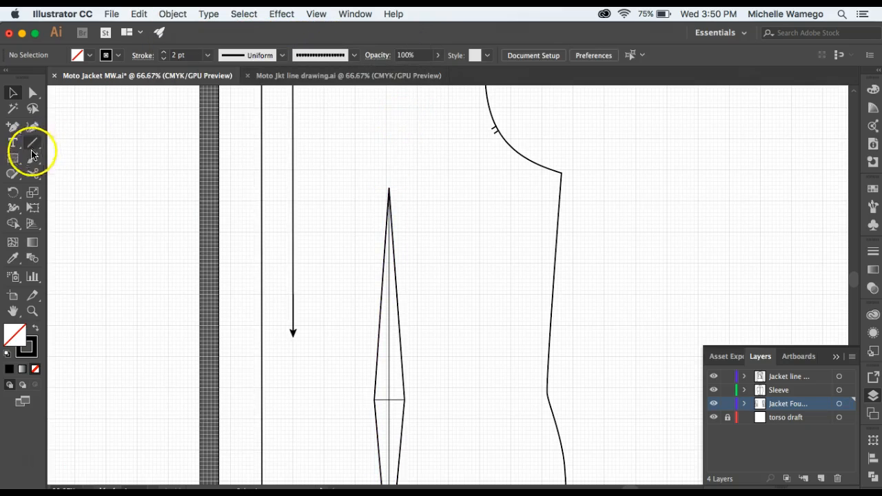
Cut the back waist dart outline at its upper and lower points with the Scissors tool.
{"action": "left_click", "coordinate": [32, 175]}
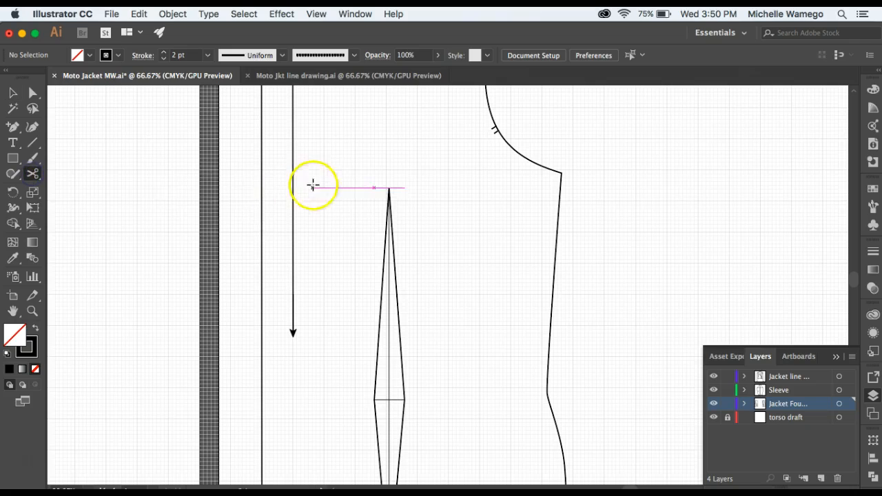
{"action": "left_click", "coordinate": [388, 187]}
{"action": "scroll", "coordinate": [441, 328], "scroll_direction": "down", "scroll_amount": 10}
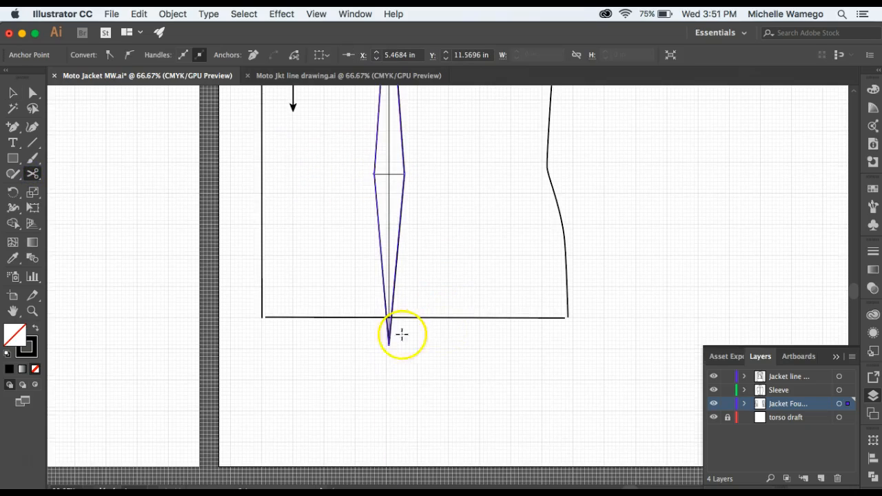
{"action": "left_click", "coordinate": [389, 344]}
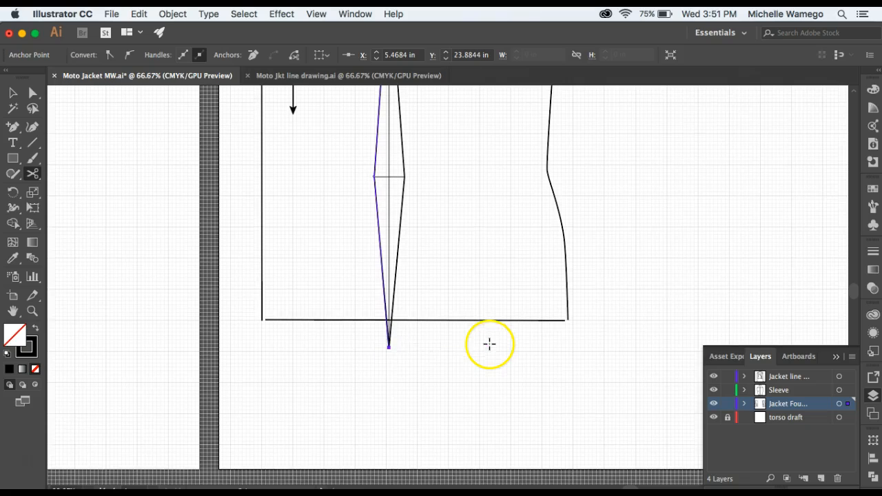
Draw a straight line segment from the back shoulder dart's point to the upper point of the waist dart.
{"action": "scroll", "coordinate": [322, 306], "scroll_direction": "up", "scroll_amount": 10}
{"action": "scroll", "coordinate": [327, 299], "scroll_direction": "up", "scroll_amount": 3}
{"action": "left_click", "coordinate": [12, 94]}
{"action": "left_click", "coordinate": [113, 125]}
{"action": "left_click", "coordinate": [32, 144]}
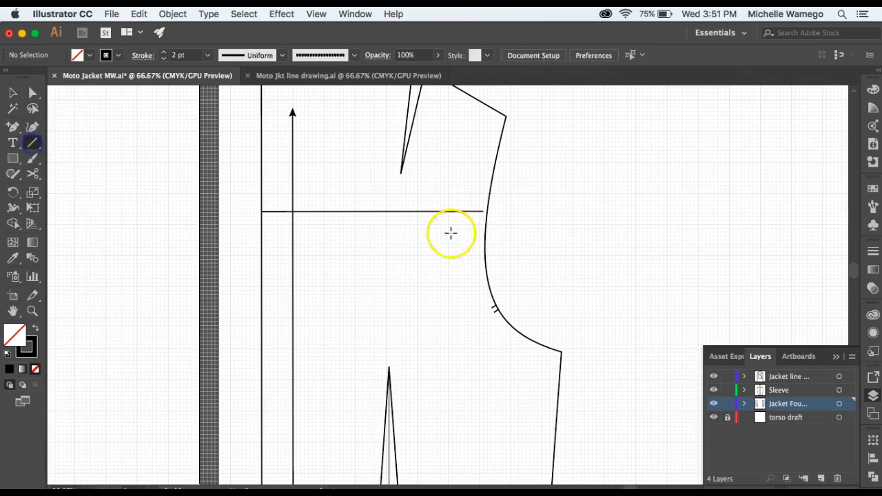
{"action": "left_click", "coordinate": [401, 173]}
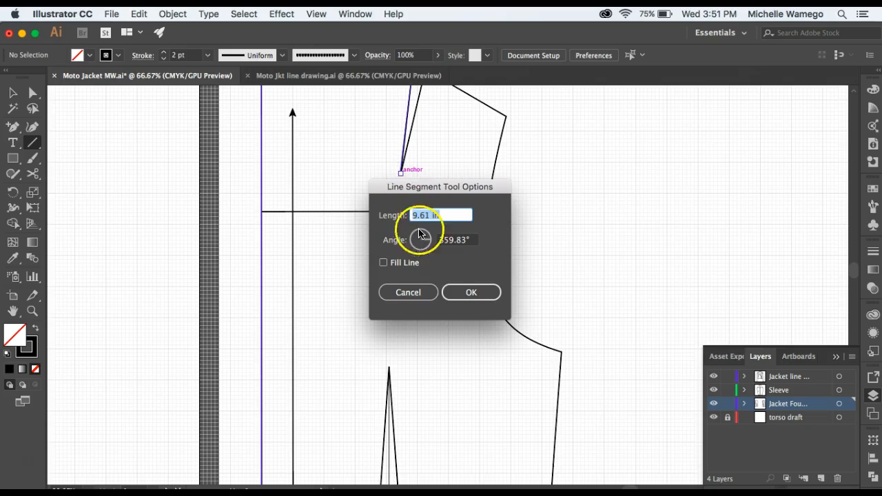
{"action": "left_click", "coordinate": [412, 292]}
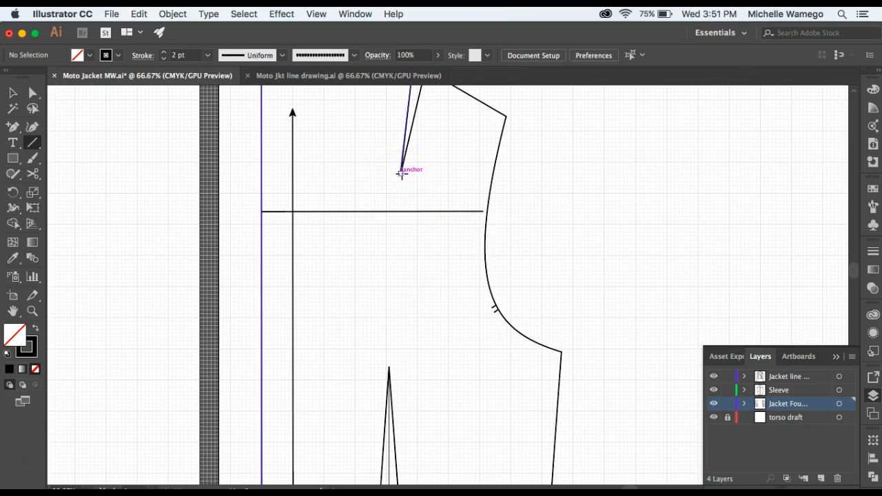
{"action": "left_click_drag", "start_coordinate": [402, 174], "coordinate": [389, 366]}
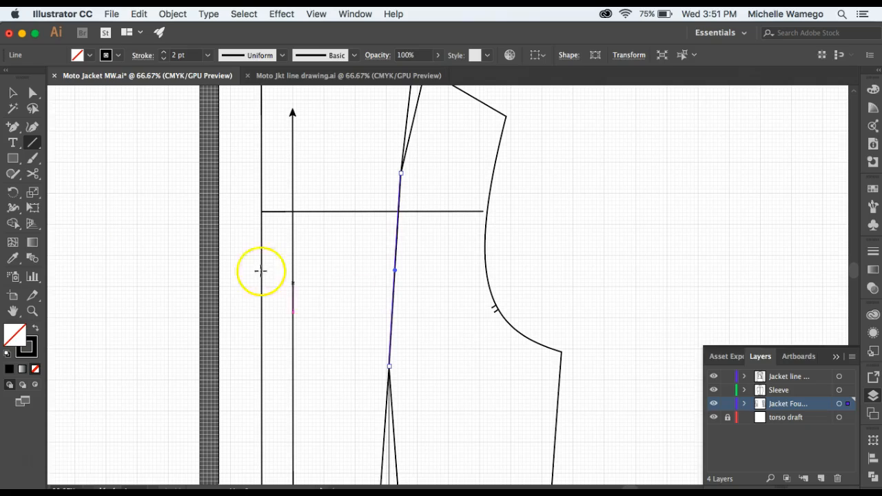
Add an anchor point at the middle of the line joining the darts and move it toward center back to X 5.4684 in.
{"action": "left_click", "coordinate": [33, 92]}
{"action": "left_click", "coordinate": [12, 127]}
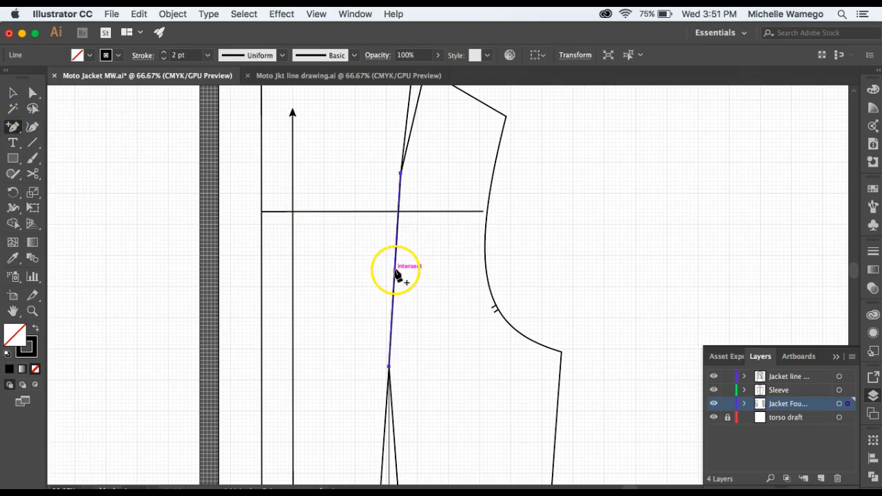
{"action": "left_click", "coordinate": [394, 269]}
{"action": "left_click", "coordinate": [33, 92]}
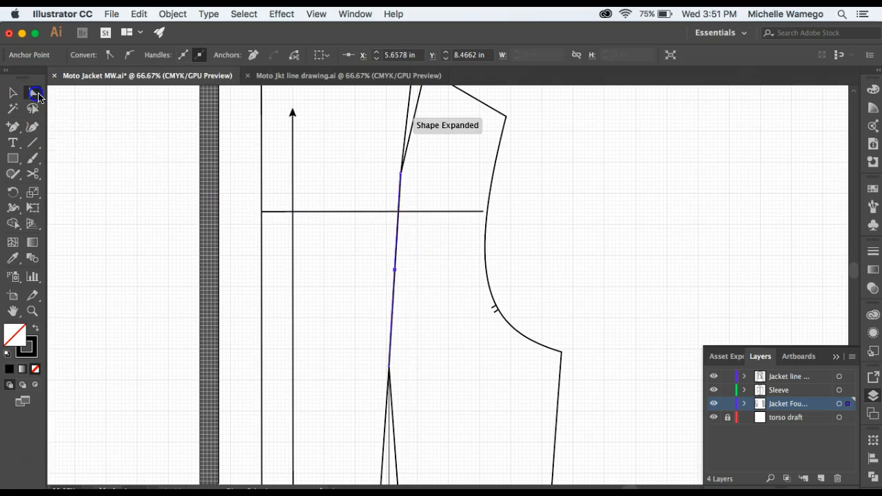
{"action": "left_click_drag", "start_coordinate": [393, 271], "coordinate": [390, 270]}
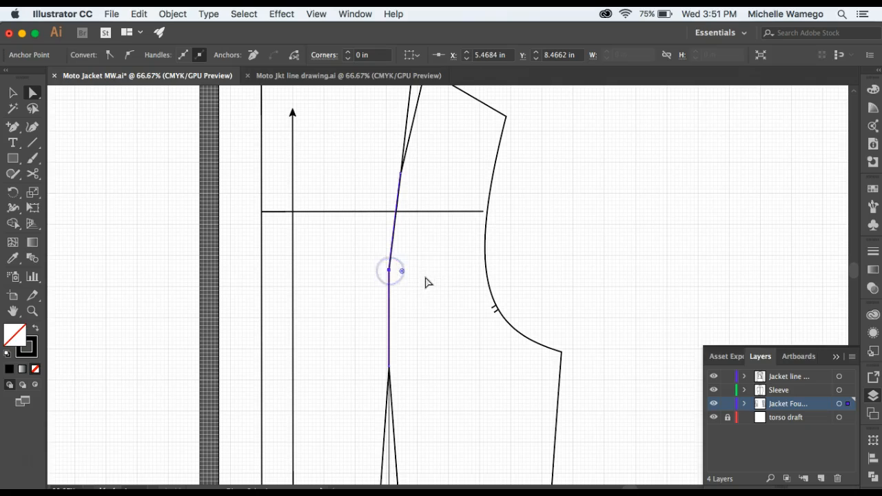
Convert the middle anchor of the line joining the darts to a smooth point, shaping the line into a gentle curve.
{"action": "left_click", "coordinate": [12, 127]}
{"action": "left_click", "coordinate": [15, 127]}
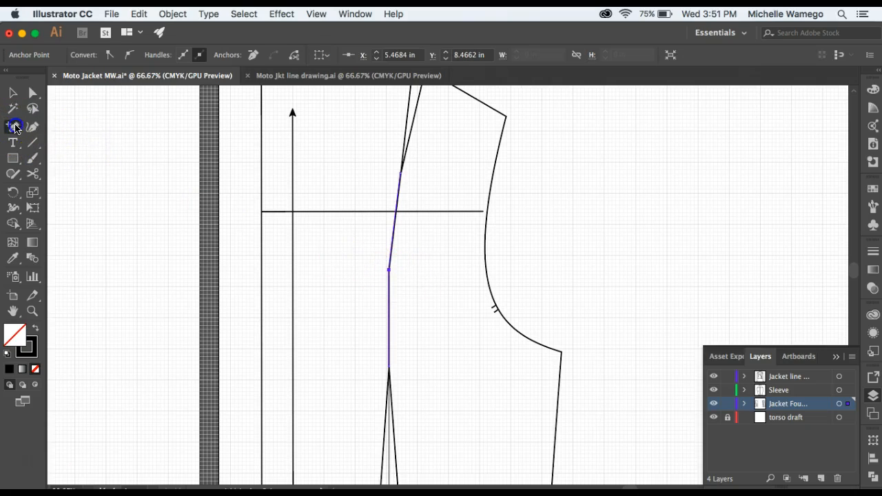
{"action": "left_click_drag", "start_coordinate": [12, 128], "coordinate": [79, 175]}
{"action": "left_click_drag", "start_coordinate": [389, 269], "coordinate": [386, 311]}
{"action": "left_click_drag", "start_coordinate": [386, 316], "coordinate": [386, 326]}
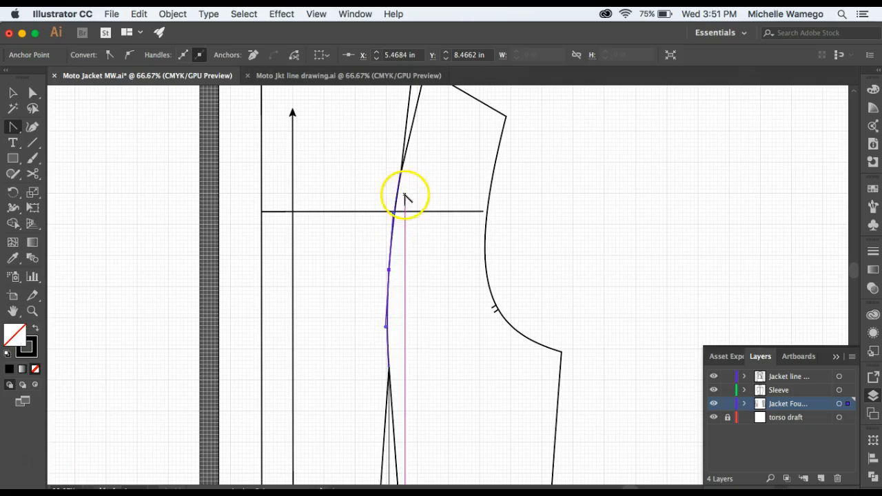
{"action": "left_click", "coordinate": [12, 93]}
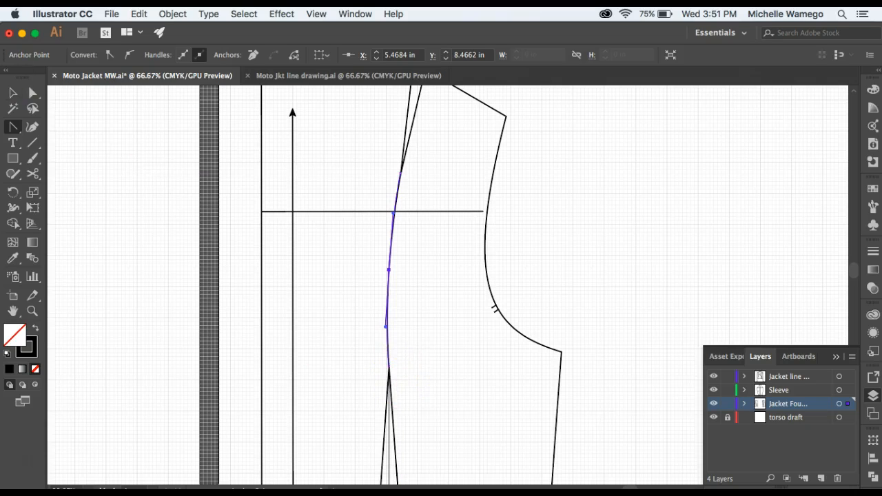
{"action": "left_click", "coordinate": [165, 162]}
Flatten the curve between the two back darts by nudging its middle anchor toward the armhole to X 5.6211 in.
{"action": "scroll", "coordinate": [394, 317], "scroll_direction": "down", "scroll_amount": 3}
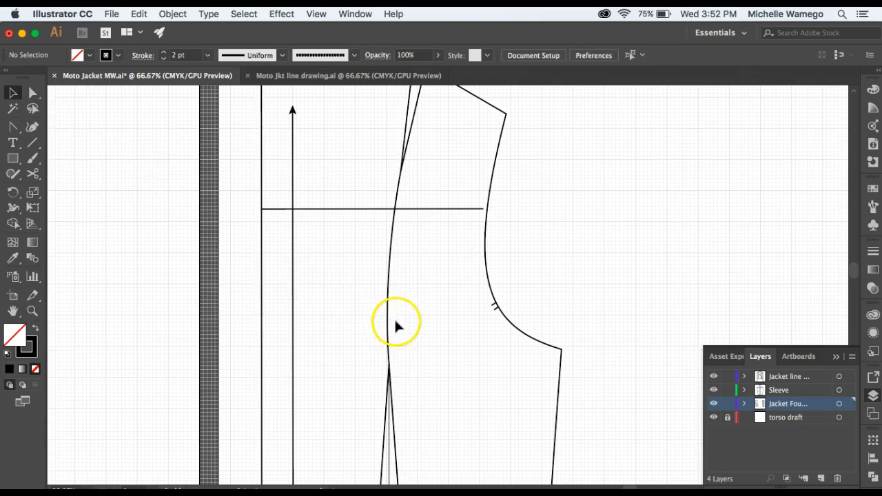
{"action": "left_click", "coordinate": [390, 234]}
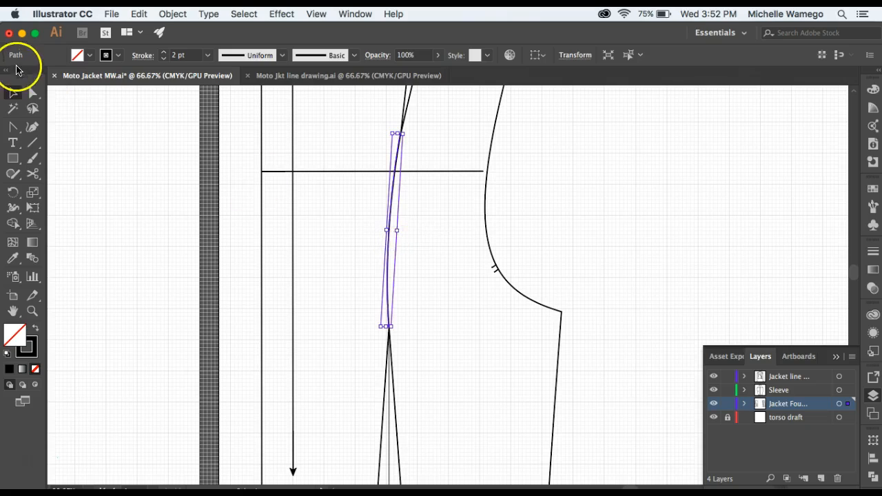
{"action": "left_click", "coordinate": [32, 92]}
{"action": "left_click", "coordinate": [135, 164]}
{"action": "left_click", "coordinate": [391, 234]}
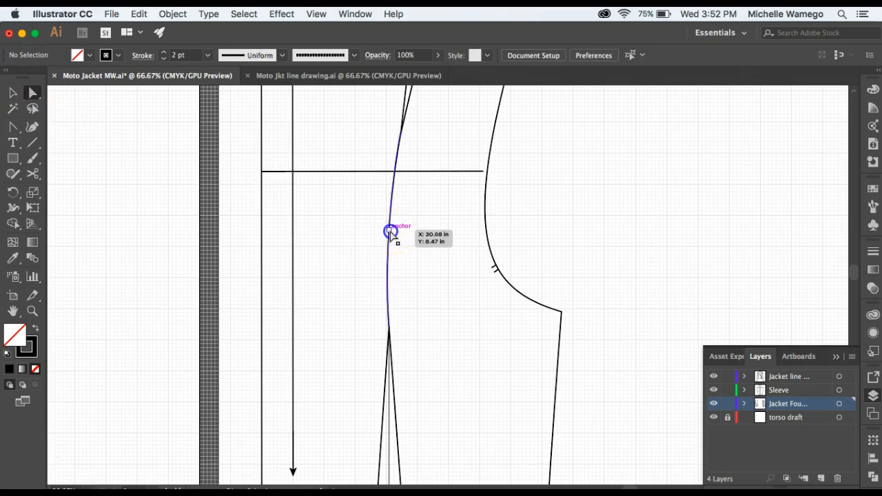
{"action": "key", "text": "Right"}
{"action": "key", "text": "Right"}
{"action": "key", "text": "Right"}
{"action": "key", "text": "Right"}
{"action": "key", "text": "Right"}
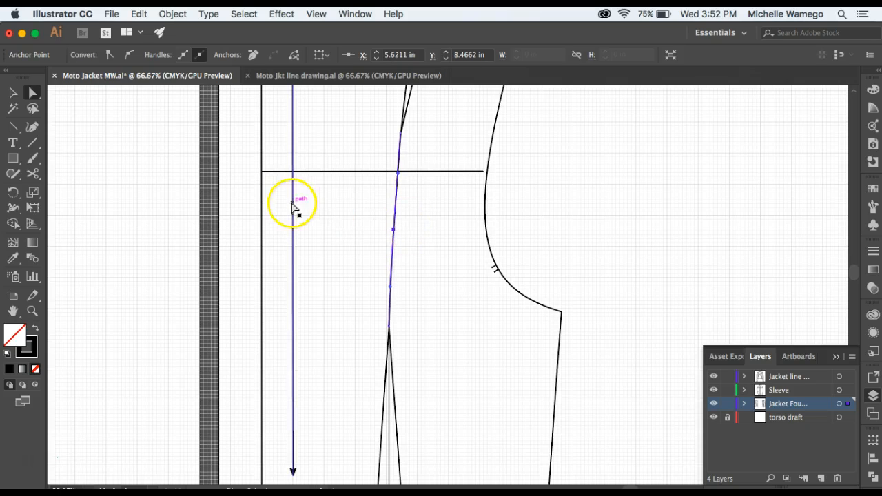
{"action": "left_click", "coordinate": [242, 204]}
{"action": "scroll", "coordinate": [498, 341], "scroll_direction": "up", "scroll_amount": 1}
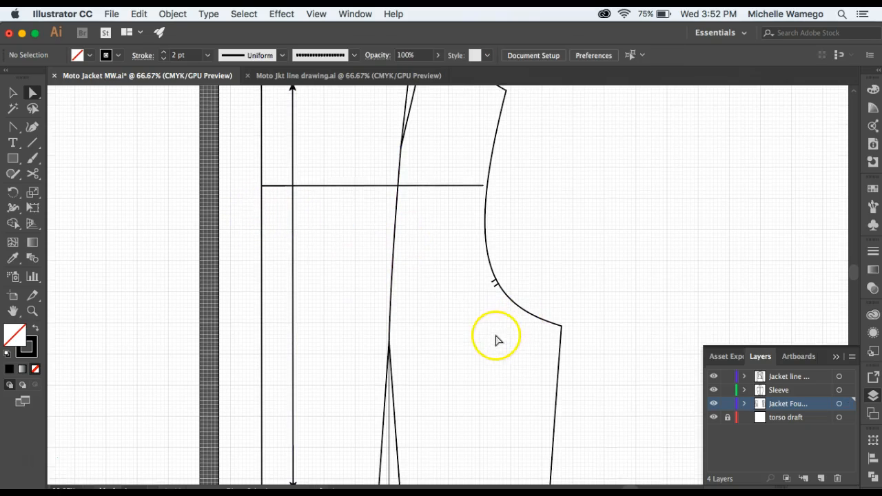
Delete the back hem line and redraw it straight from the lower end of center back to the lower end of the side seam.
{"action": "scroll", "coordinate": [494, 335], "scroll_direction": "down", "scroll_amount": 10}
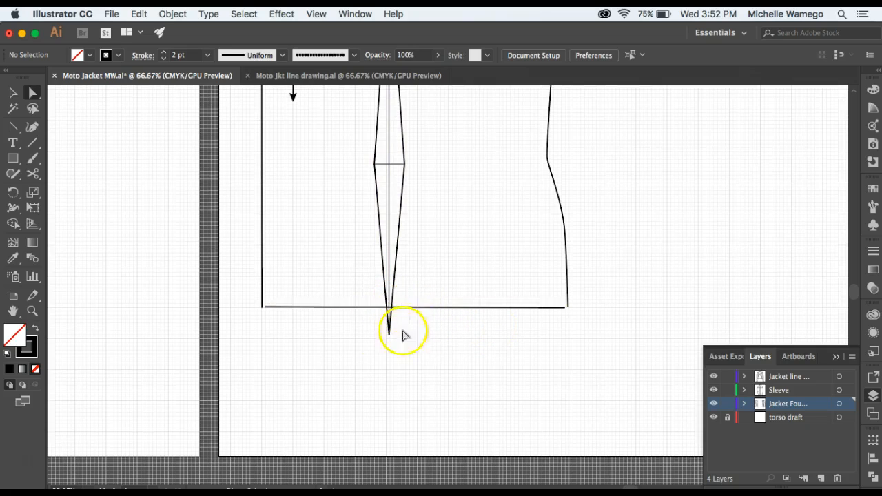
{"action": "scroll", "coordinate": [366, 331], "scroll_direction": "down", "scroll_amount": 1}
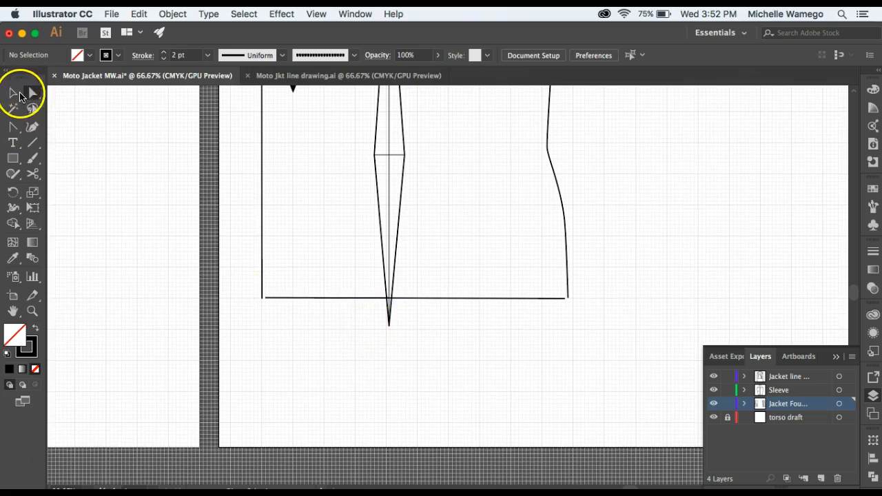
{"action": "left_click", "coordinate": [11, 95]}
{"action": "left_click", "coordinate": [321, 299]}
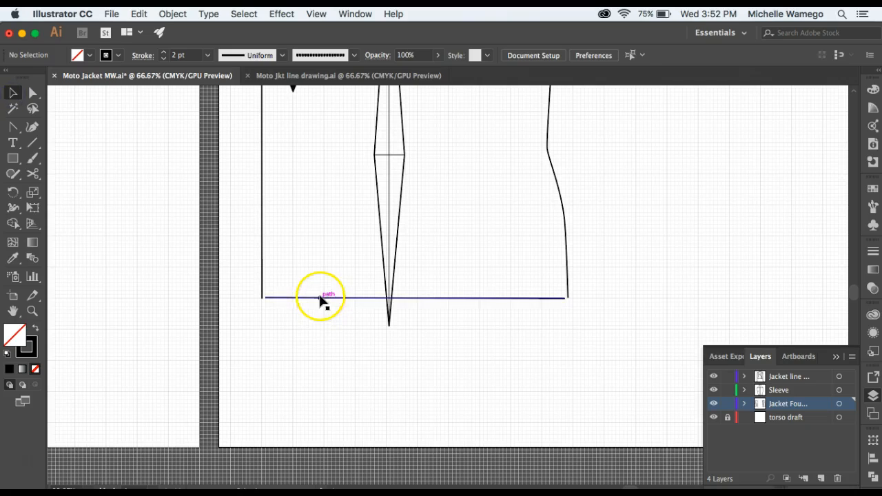
{"action": "key", "text": "Delete"}
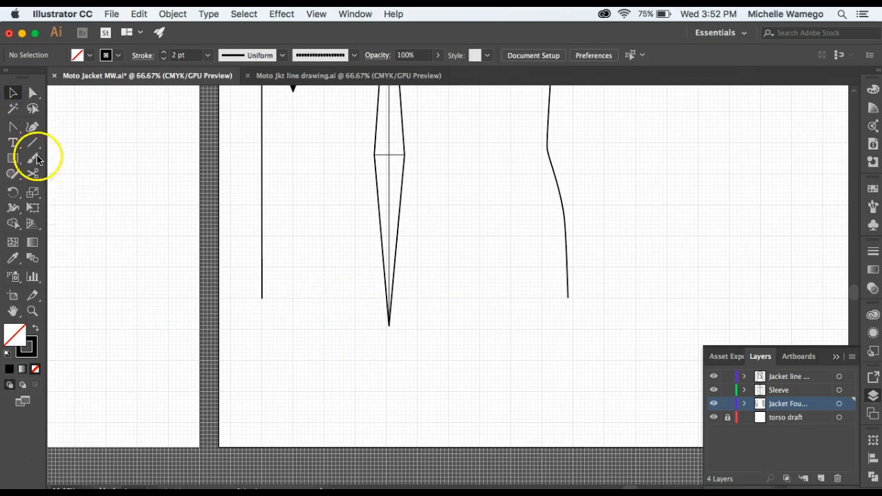
{"action": "left_click_drag", "start_coordinate": [14, 126], "coordinate": [41, 128]}
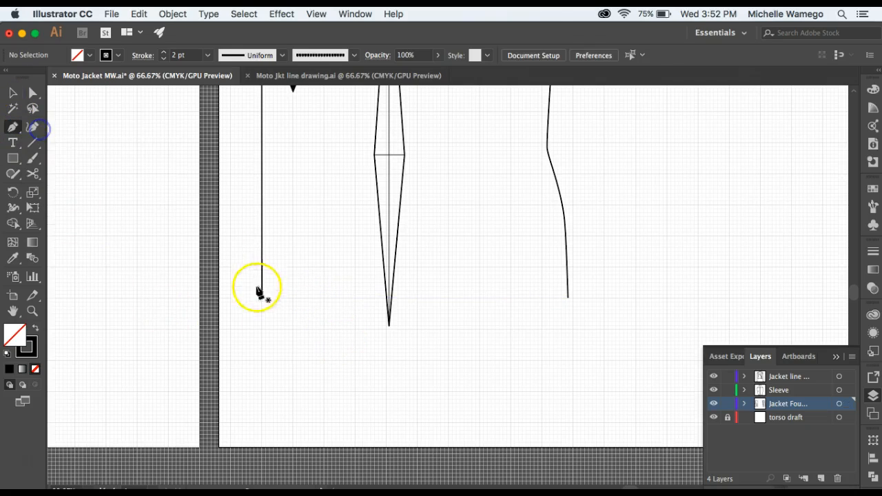
{"action": "left_click", "coordinate": [261, 299]}
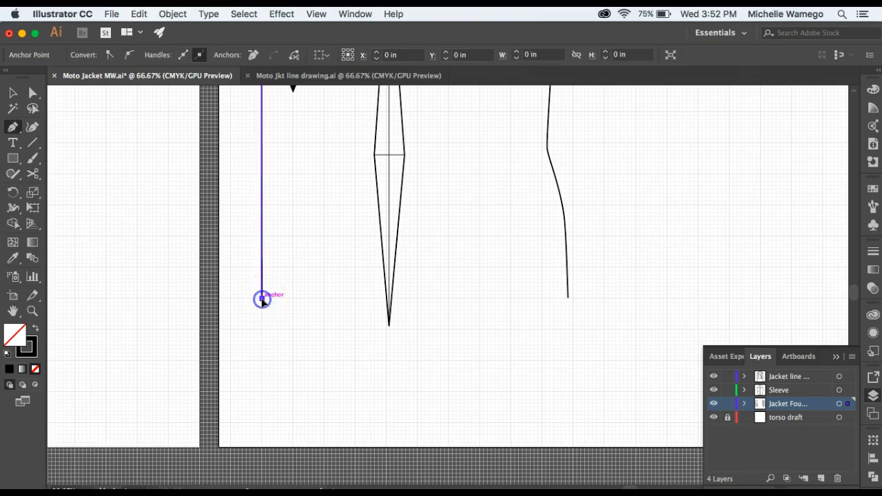
{"action": "left_click", "coordinate": [568, 299]}
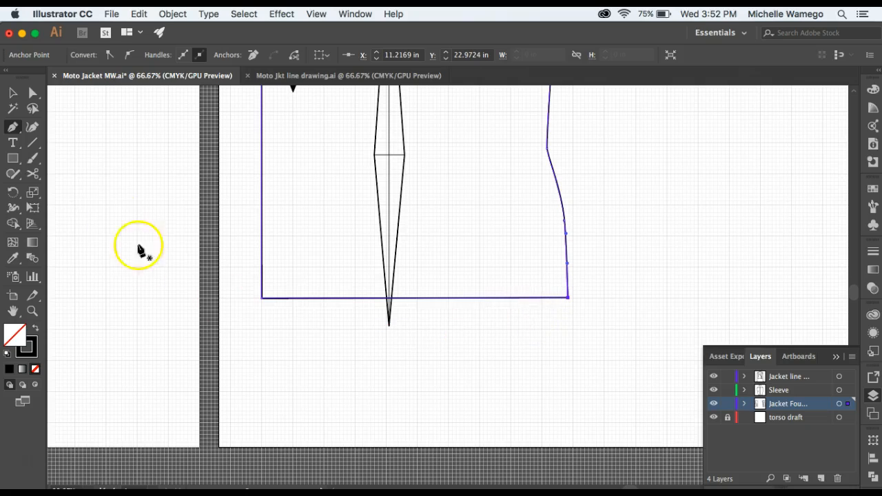
Add anchor points on the back hem where it crosses each leg of the waist dart.
{"action": "left_click_drag", "start_coordinate": [13, 127], "coordinate": [64, 136]}
{"action": "left_click", "coordinate": [388, 302]}
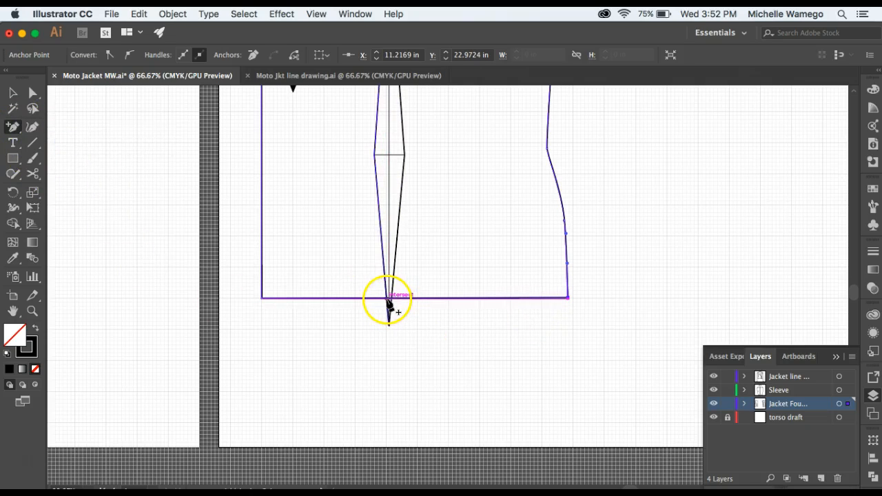
{"action": "key", "text": "z"}
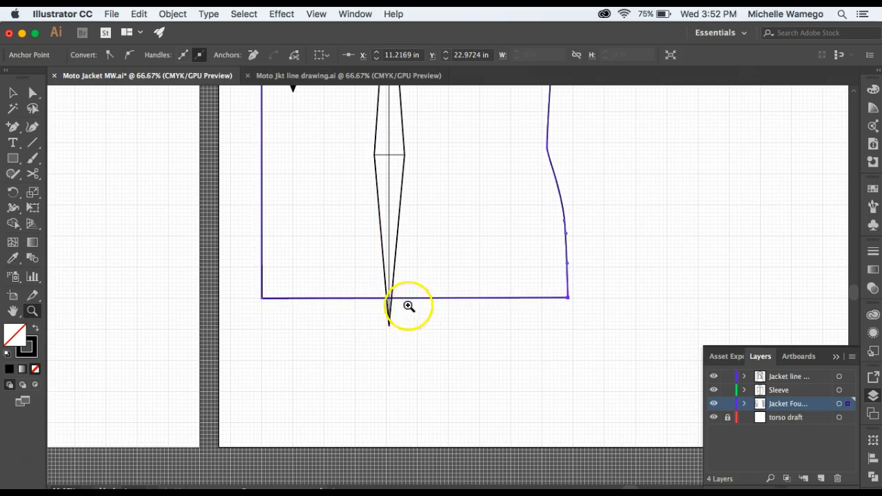
{"action": "left_click", "coordinate": [404, 308]}
{"action": "left_click", "coordinate": [429, 329]}
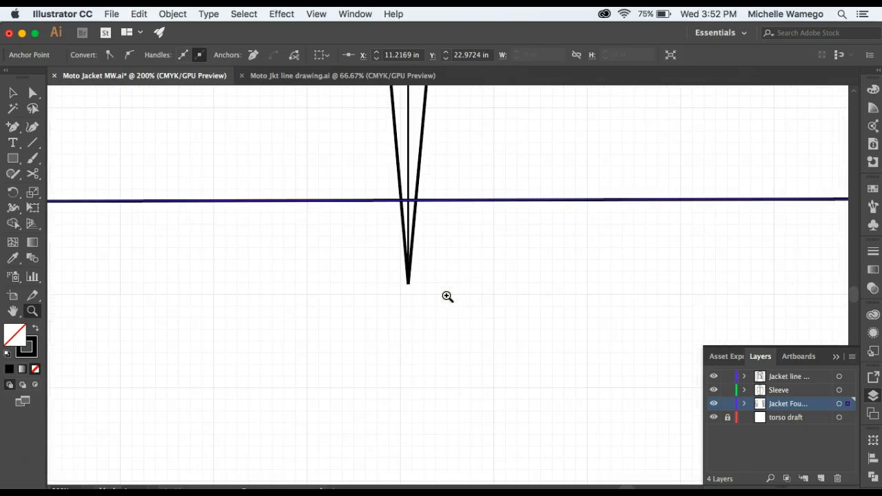
{"action": "key", "text": "p"}
{"action": "left_click", "coordinate": [404, 199]}
{"action": "left_click", "coordinate": [419, 201]}
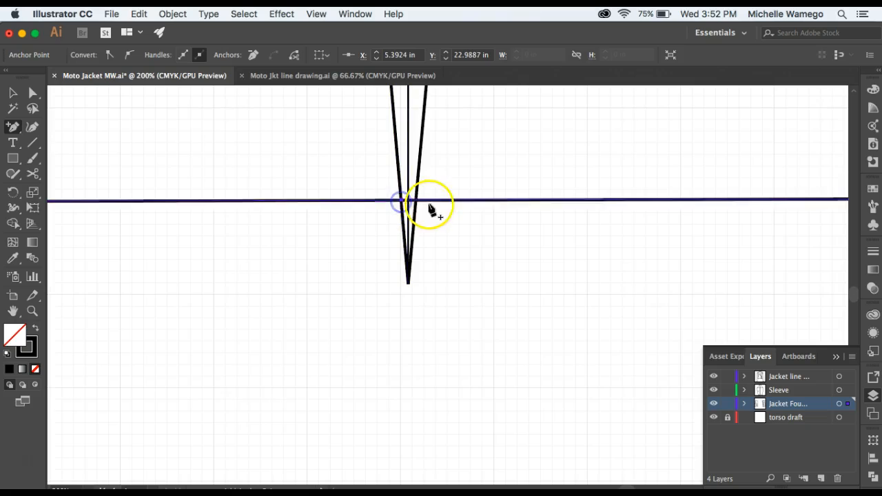
{"action": "left_click", "coordinate": [416, 200]}
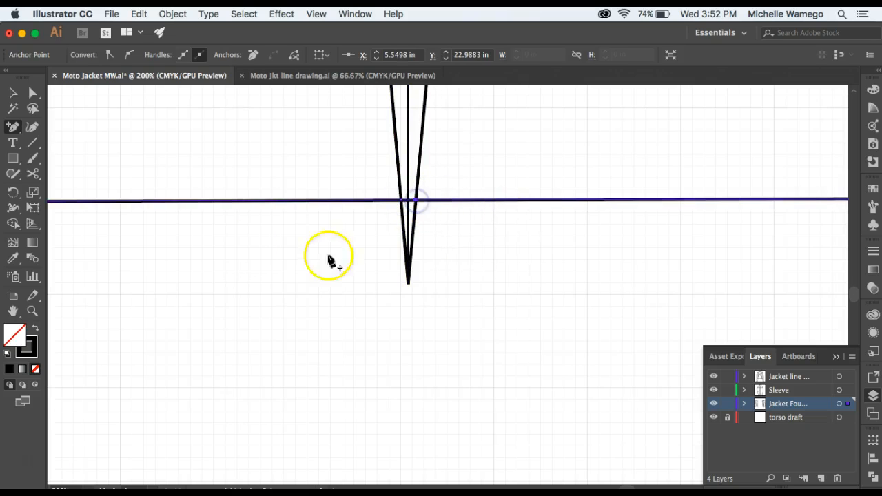
Cut the back hem with the Scissors tool at both waist dart leg crossings and clear the selection.
{"action": "left_click", "coordinate": [32, 174]}
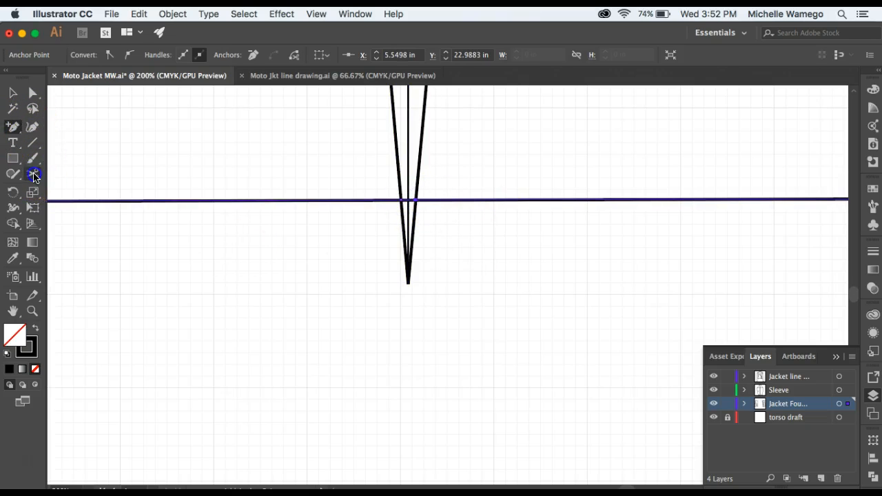
{"action": "left_click", "coordinate": [418, 200]}
{"action": "left_click", "coordinate": [401, 200]}
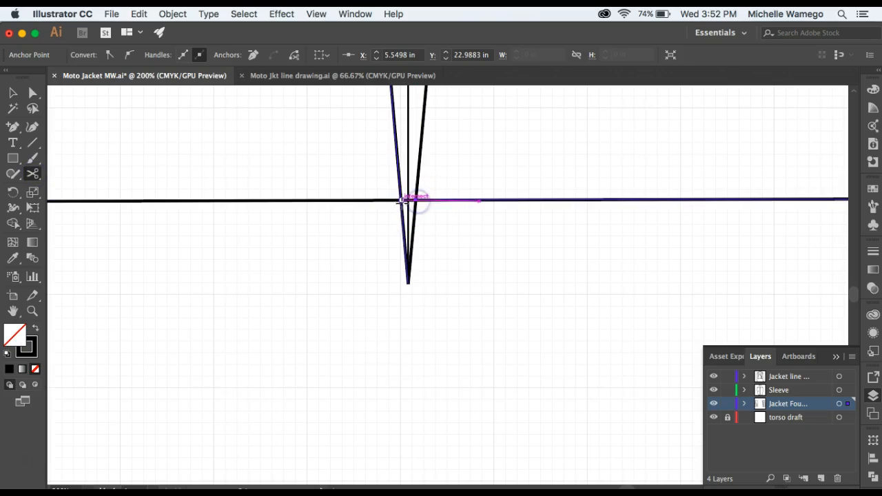
{"action": "left_click", "coordinate": [402, 199]}
{"action": "left_click", "coordinate": [14, 95]}
{"action": "left_click", "coordinate": [212, 292]}
Draw a short notch line across the curved back seam below the horizontal back line and duplicate it just beneath to form a double notch.
{"action": "key", "text": "z"}
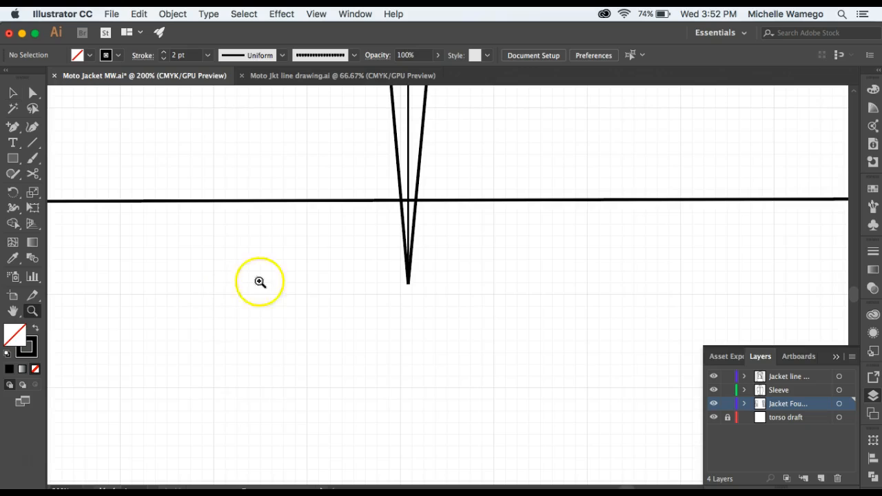
{"action": "left_click", "coordinate": [348, 250], "text": "alt"}
{"action": "left_click", "coordinate": [473, 246], "text": "alt"}
{"action": "left_click", "coordinate": [596, 232], "text": "alt"}
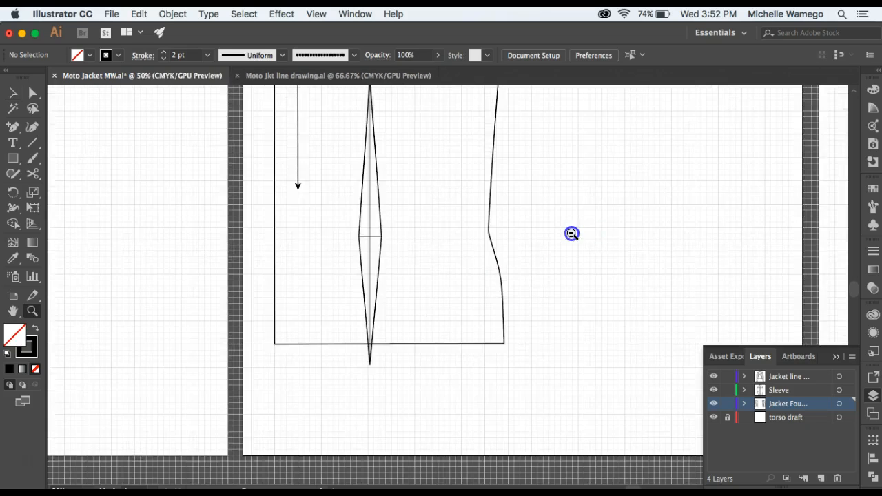
{"action": "left_click", "coordinate": [571, 232], "text": "alt"}
{"action": "left_click", "coordinate": [485, 247], "text": "alt"}
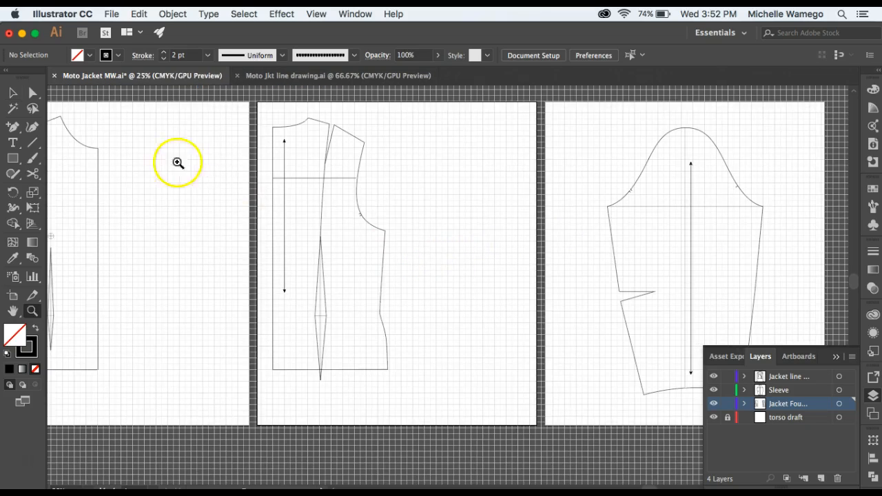
{"action": "left_click", "coordinate": [13, 95]}
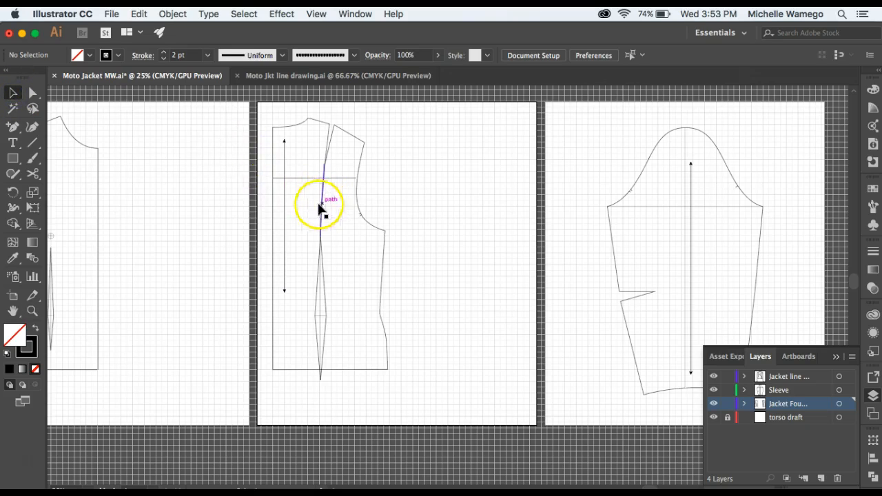
{"action": "left_click", "coordinate": [31, 315]}
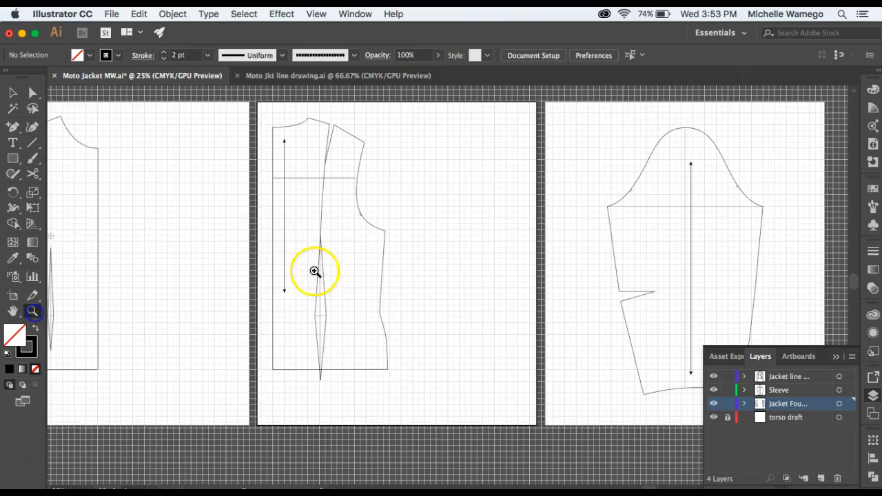
{"action": "left_click", "coordinate": [328, 219]}
{"action": "left_click", "coordinate": [447, 305]}
{"action": "left_click", "coordinate": [467, 290]}
{"action": "left_click_drag", "start_coordinate": [416, 224], "coordinate": [407, 272]}
{"action": "left_click", "coordinate": [13, 92]}
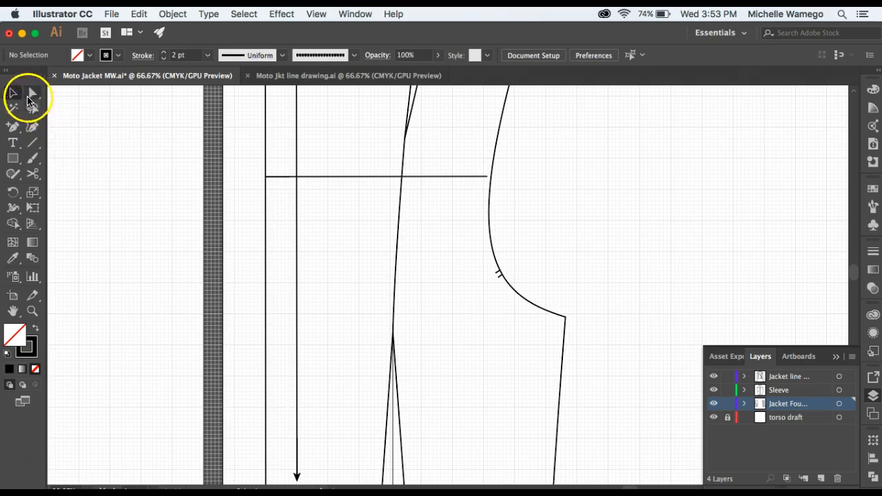
{"action": "left_click", "coordinate": [35, 143]}
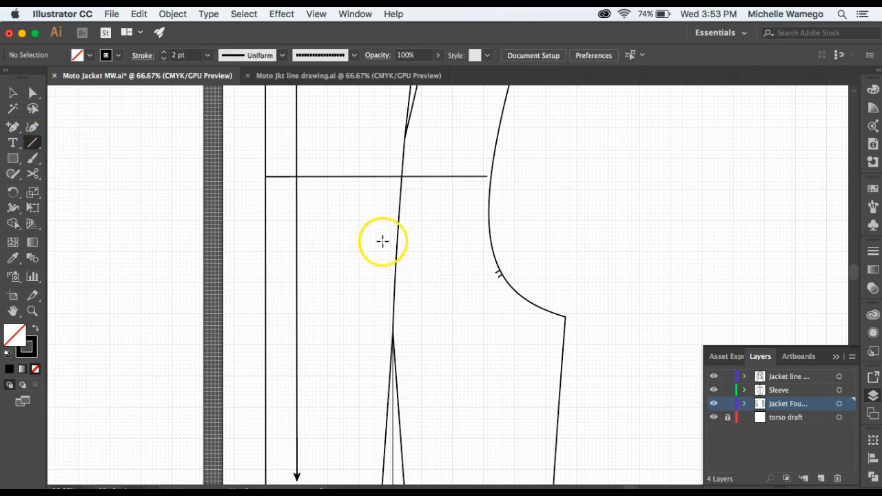
{"action": "left_click_drag", "start_coordinate": [391, 239], "coordinate": [403, 240]}
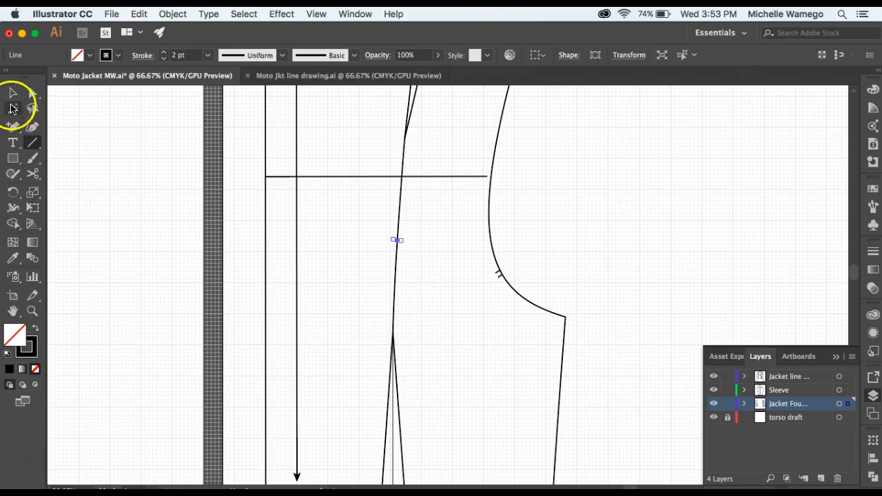
{"action": "left_click", "coordinate": [12, 93]}
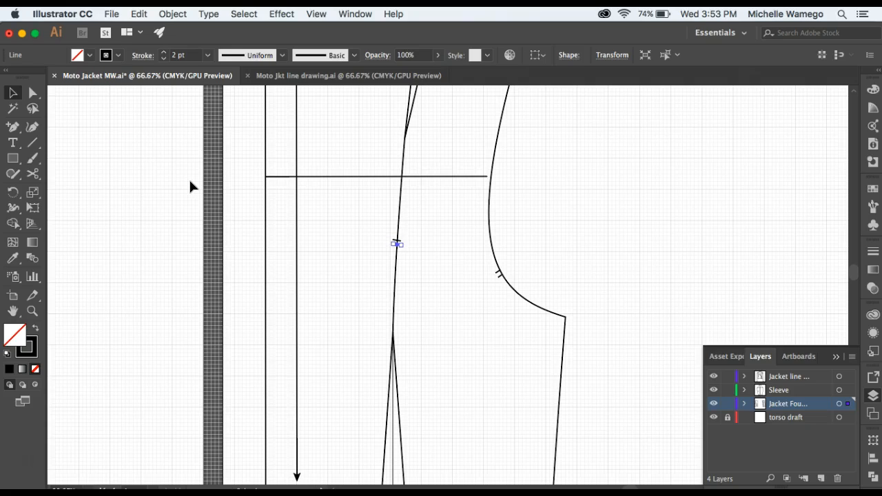
{"action": "left_click", "coordinate": [144, 135]}
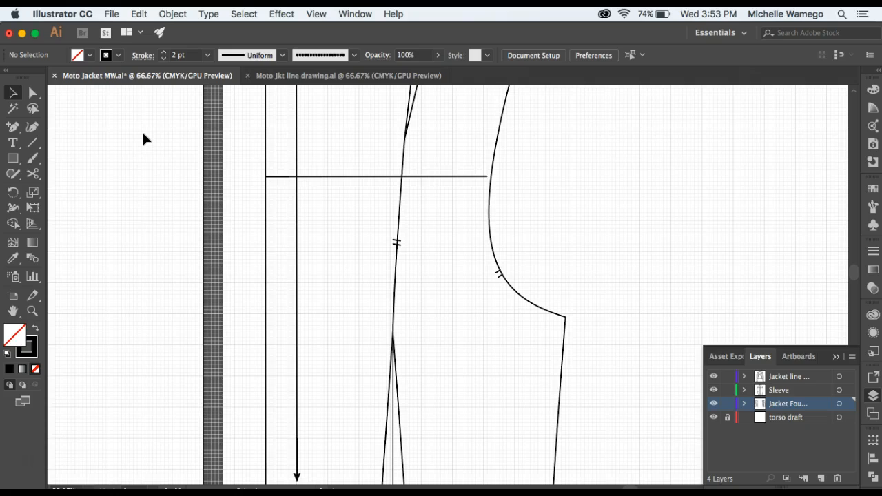
Copy the curved back seam with its double notch and paste the copy in front in the same place.
{"action": "left_click_drag", "start_coordinate": [369, 217], "coordinate": [418, 295]}
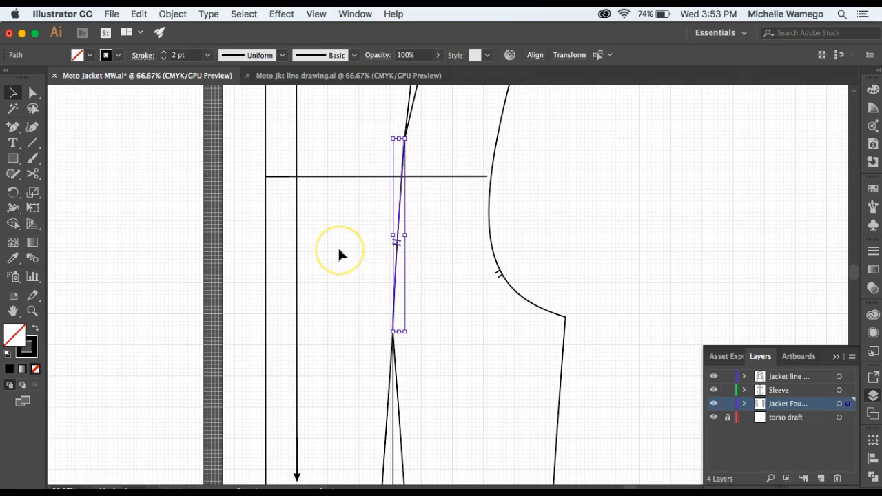
{"action": "key", "text": "super+c"}
{"action": "key", "text": "super"}
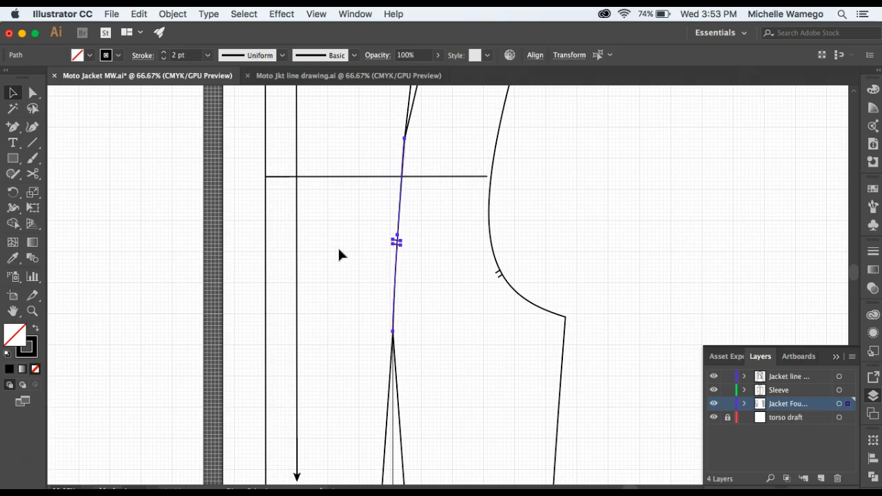
{"action": "key", "text": "super+f"}
{"action": "left_click", "coordinate": [398, 236]}
Add the side back outline, the waist dart leg nearest the armhole and the armhole notches to the selection, and move the panel horizontally away from center back.
{"action": "key", "text": "z"}
{"action": "left_click", "coordinate": [461, 230], "text": "alt"}
{"action": "left_click", "coordinate": [461, 230], "text": "alt"}
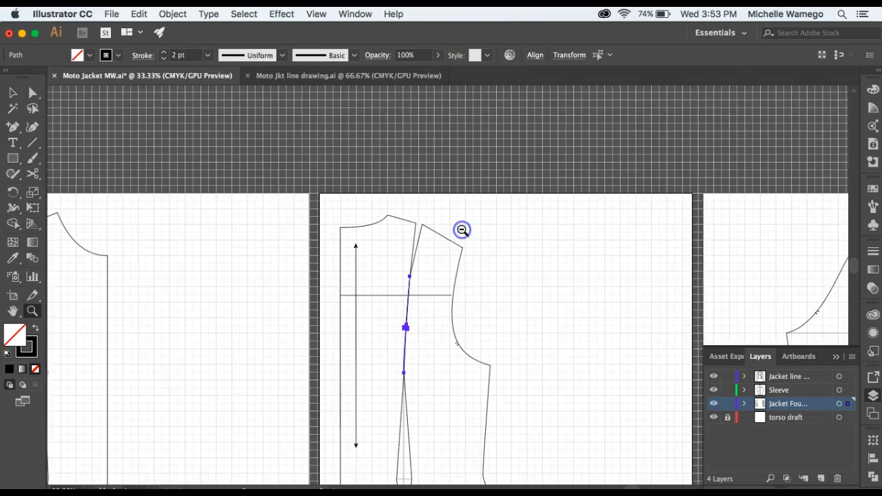
{"action": "left_click_drag", "start_coordinate": [441, 317], "coordinate": [334, 219]}
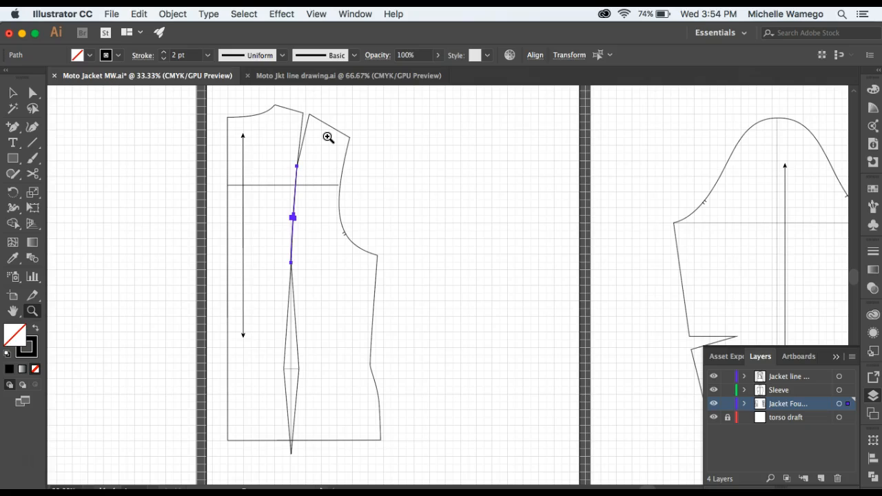
{"action": "key", "text": "v"}
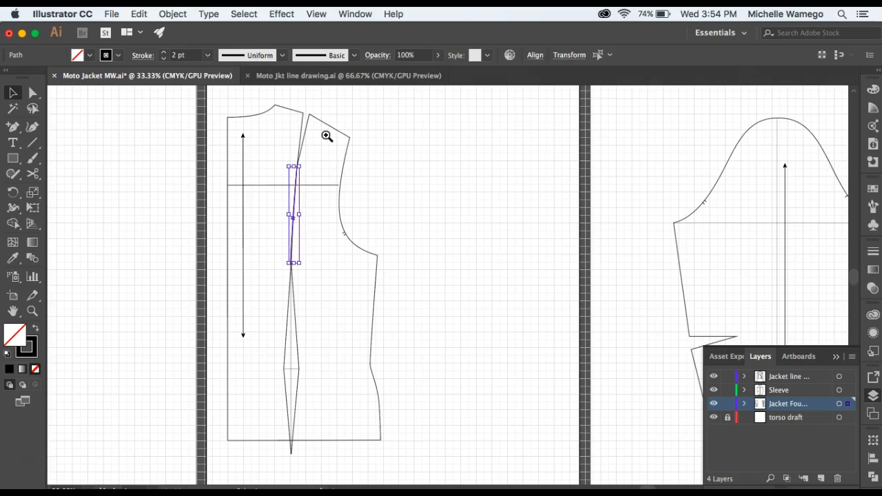
{"action": "left_click", "coordinate": [310, 138], "text": "shift"}
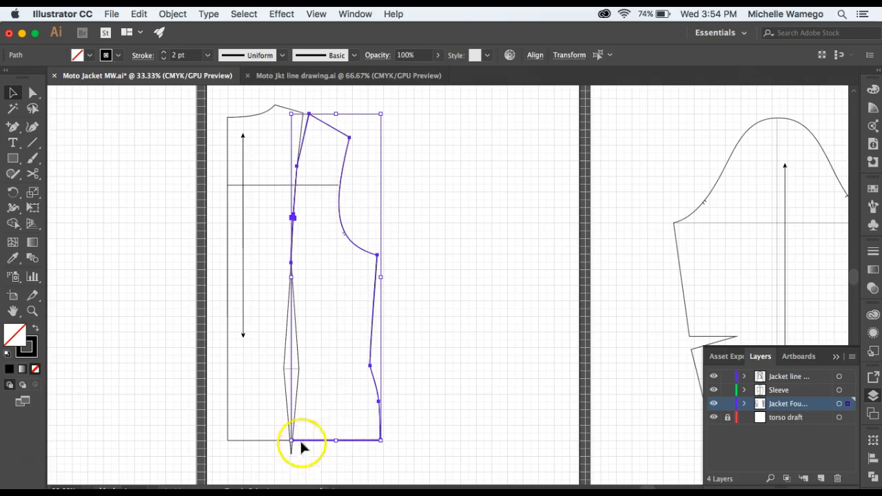
{"action": "left_click", "coordinate": [299, 395], "text": "shift"}
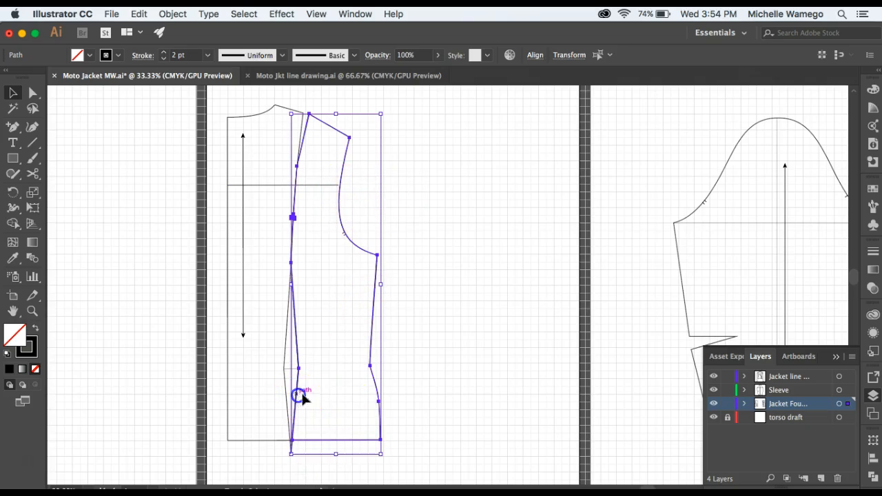
{"action": "left_click", "coordinate": [345, 237]}
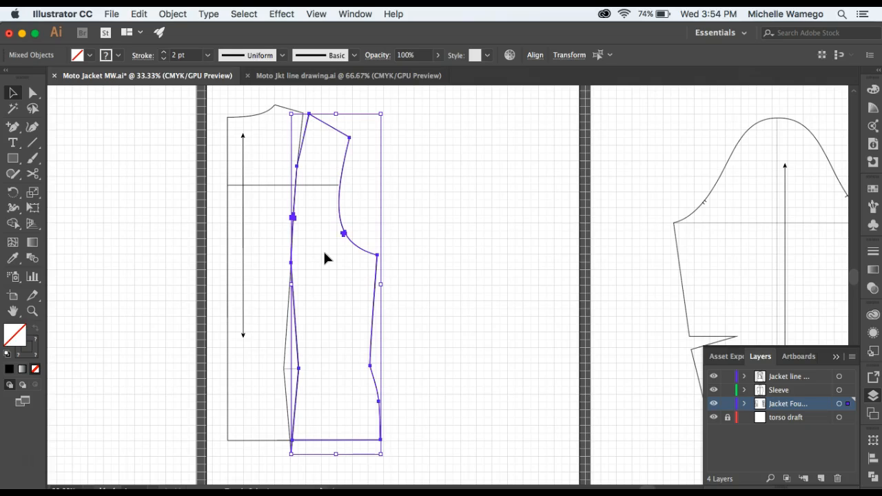
{"action": "key", "text": "shift+Right"}
{"action": "key", "text": "shift+Right"}
{"action": "key", "text": "shift+Right"}
{"action": "key", "text": "shift+Right"}
{"action": "key", "text": "shift+Right"}
{"action": "key", "text": "shift+Right"}
{"action": "key", "text": "shift+Right"}
{"action": "key", "text": "shift+Right"}
{"action": "key", "text": "shift+Right"}
{"action": "key", "text": "shift+Right"}
{"action": "key", "text": "shift+Right"}
{"action": "key", "text": "shift+Right"}
{"action": "key", "text": "shift+Right"}
{"action": "key", "text": "shift+Right"}
{"action": "key", "text": "shift+Right"}
{"action": "key", "text": "shift+Right"}
{"action": "key", "text": "shift+Right"}
{"action": "key", "text": "shift+Right"}
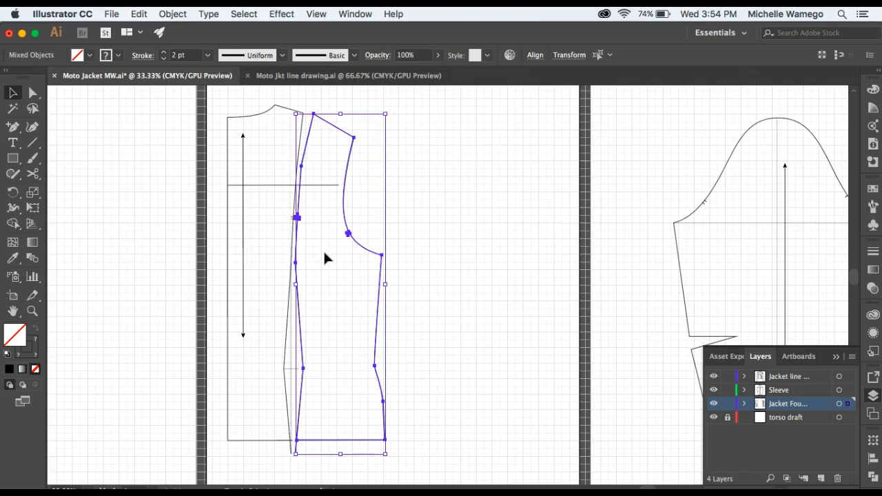
{"action": "key", "text": "shift+Right"}
{"action": "key", "text": "shift+Right"}
{"action": "key", "text": "shift+Right"}
{"action": "left_click", "coordinate": [325, 256]}
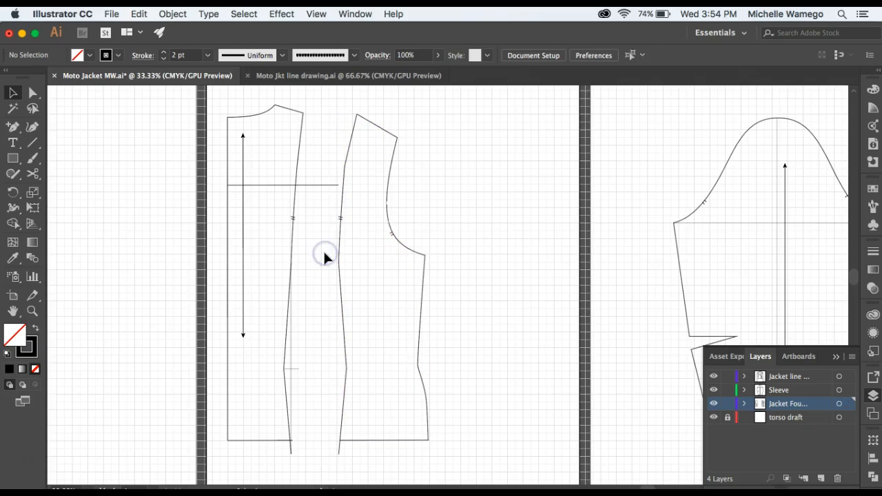
Delete the back waist dart's vertical center line and short waist line, along with the horizontal line across the upper back.
{"action": "left_click_drag", "start_coordinate": [296, 354], "coordinate": [290, 384]}
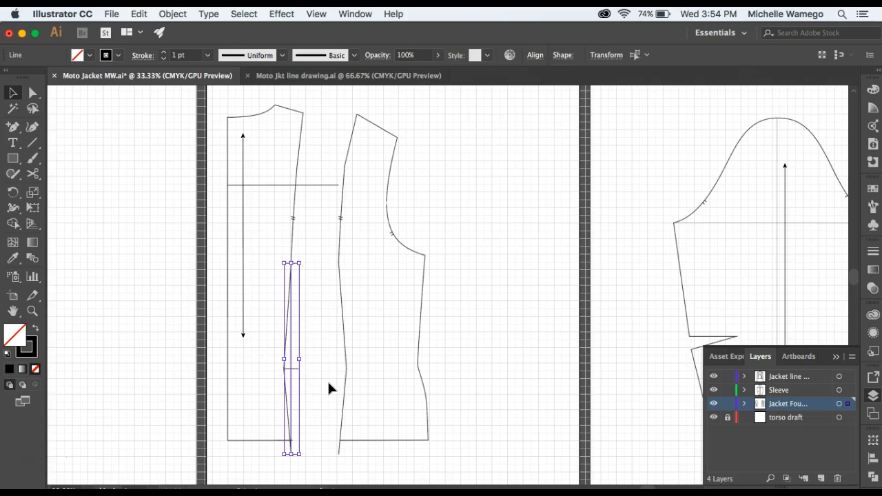
{"action": "left_click", "coordinate": [327, 379]}
{"action": "left_click", "coordinate": [294, 369]}
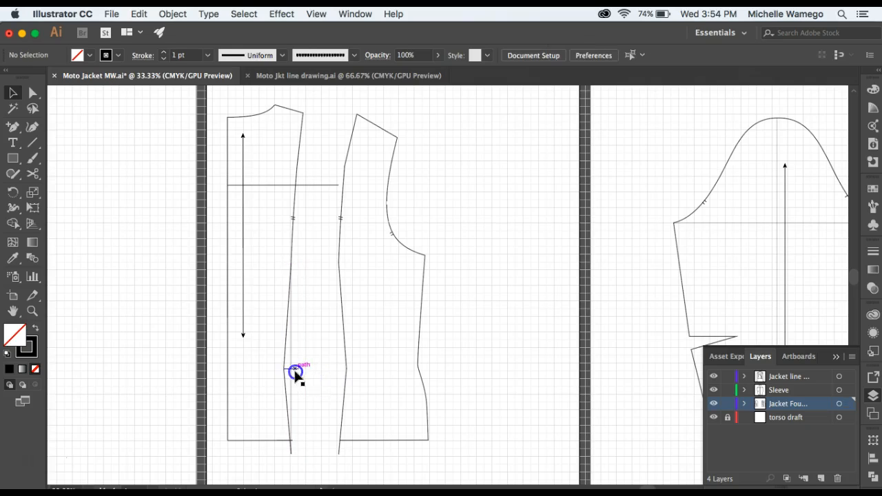
{"action": "left_click", "coordinate": [330, 377]}
{"action": "left_click", "coordinate": [292, 368]}
{"action": "left_click", "coordinate": [315, 367]}
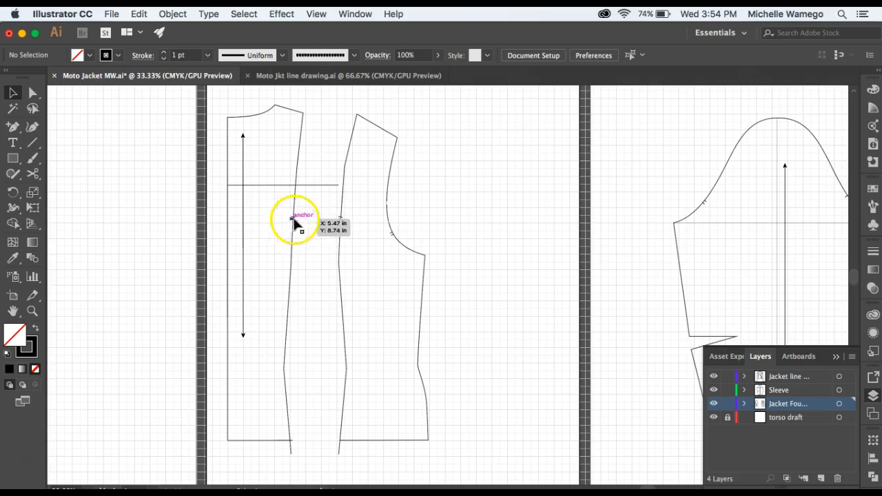
{"action": "left_click", "coordinate": [311, 184]}
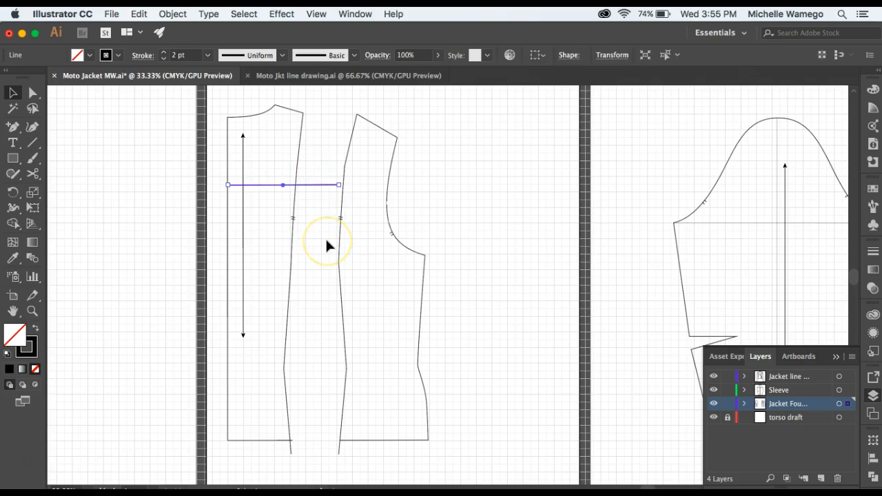
{"action": "key", "text": "Delete"}
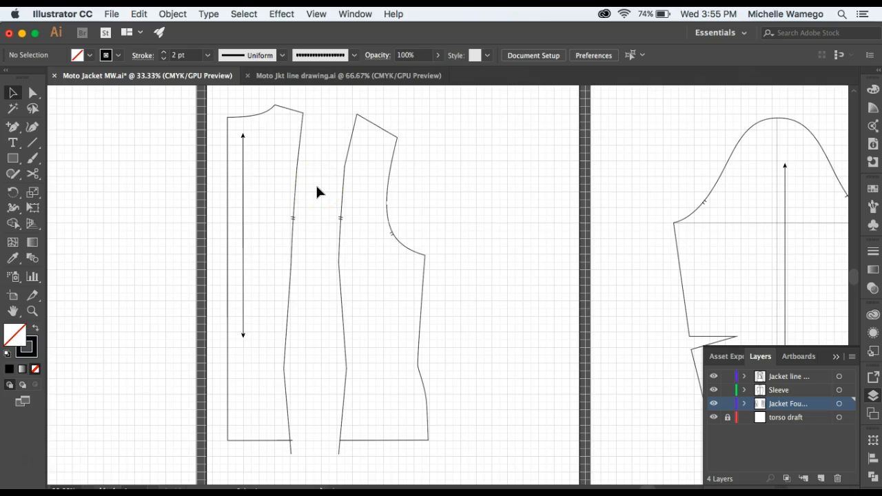
Join the center back panel's outline to the curved princess seam with the Join tool where they meet above the double notch.
{"action": "left_click", "coordinate": [32, 311]}
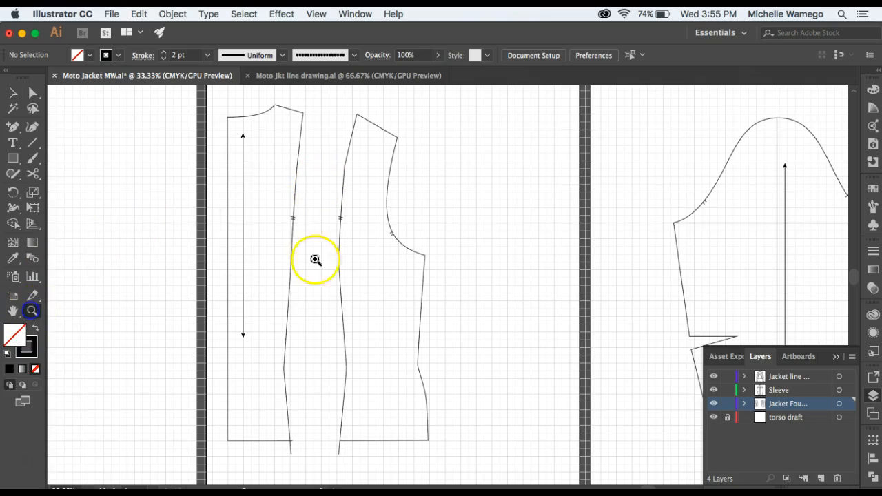
{"action": "left_click", "coordinate": [316, 192]}
{"action": "left_click", "coordinate": [442, 277]}
{"action": "left_click", "coordinate": [444, 269]}
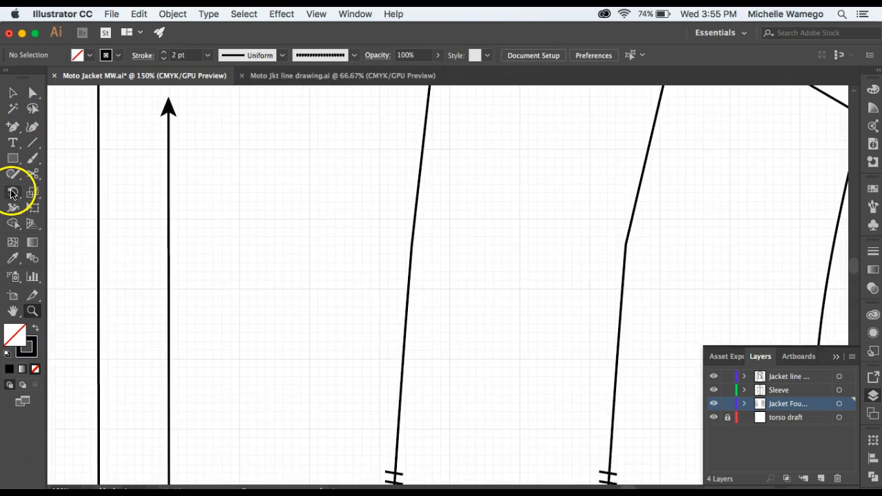
{"action": "mouse_move", "coordinate": [12, 173]}
{"action": "left_mouse_down"}
{"action": "mouse_move", "coordinate": [71, 186]}
{"action": "mouse_move", "coordinate": [69, 236]}
{"action": "left_mouse_up"}
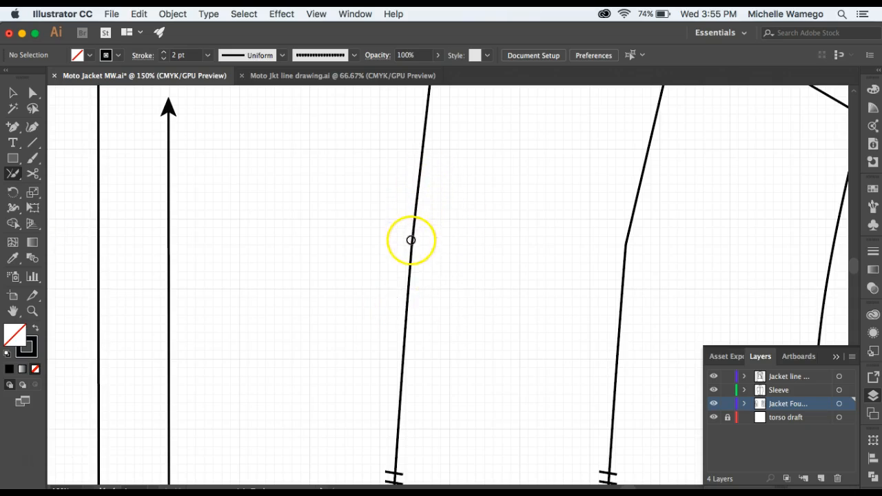
{"action": "left_click", "coordinate": [33, 92]}
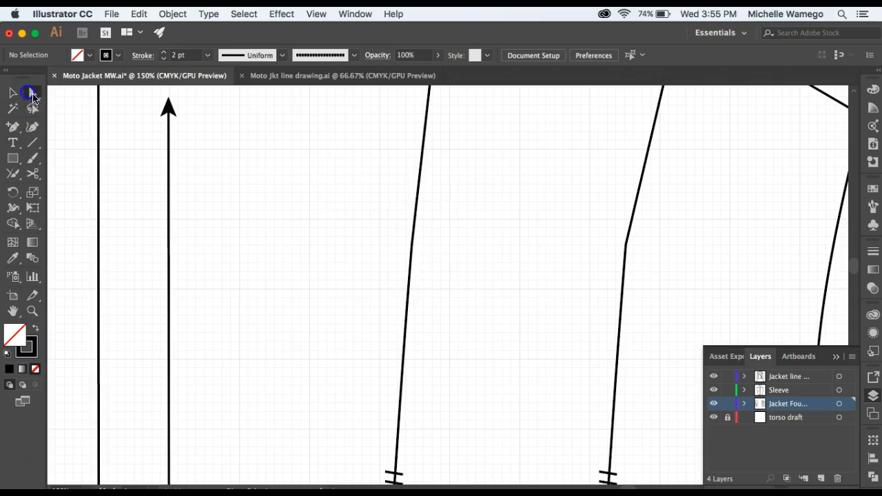
{"action": "left_click", "coordinate": [420, 166]}
{"action": "left_click", "coordinate": [414, 252]}
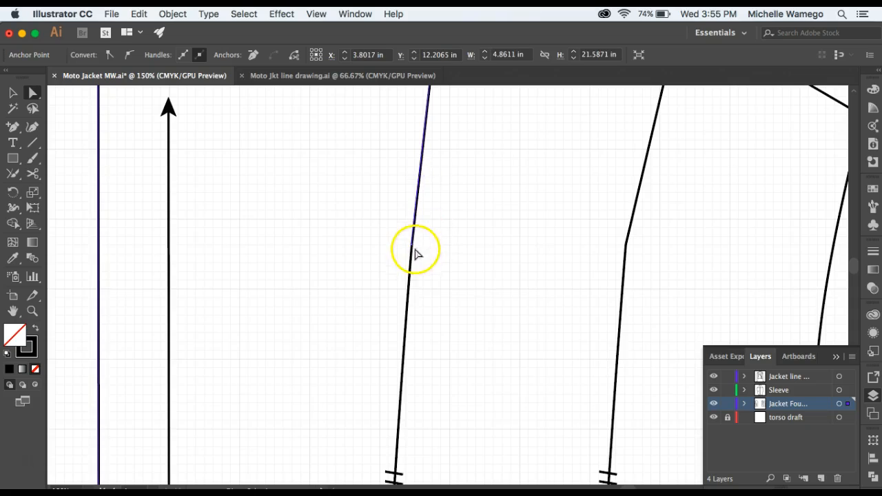
{"action": "left_click", "coordinate": [413, 245]}
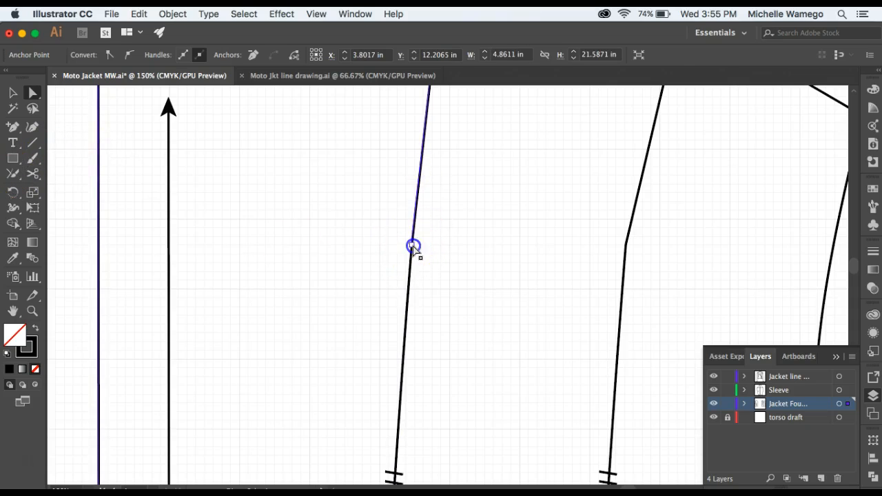
{"action": "left_click", "coordinate": [474, 232]}
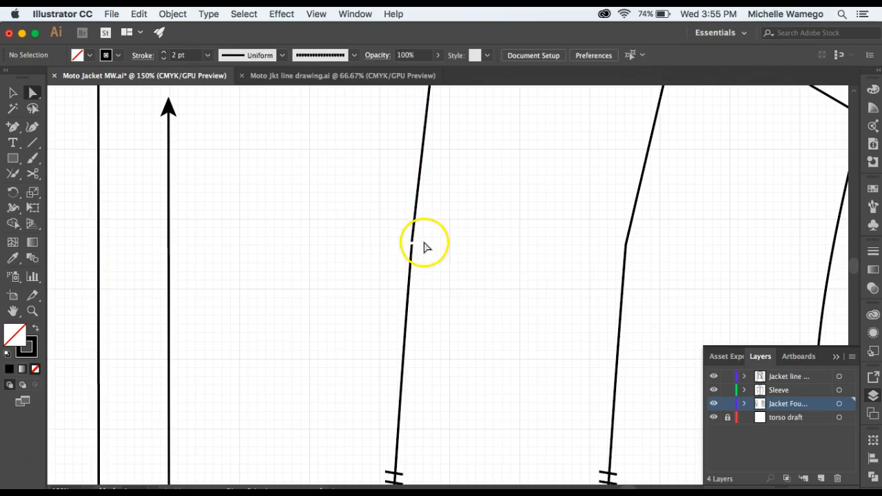
{"action": "left_click", "coordinate": [14, 173]}
{"action": "left_click_drag", "start_coordinate": [414, 239], "coordinate": [412, 251]}
Try to join the curved seam to the waist dart leg on the center back panel with the Join tool.
{"action": "key", "text": "space"}
{"action": "left_click_drag", "start_coordinate": [483, 431], "coordinate": [477, 160]}
{"action": "left_click_drag", "start_coordinate": [476, 330], "coordinate": [471, 222]}
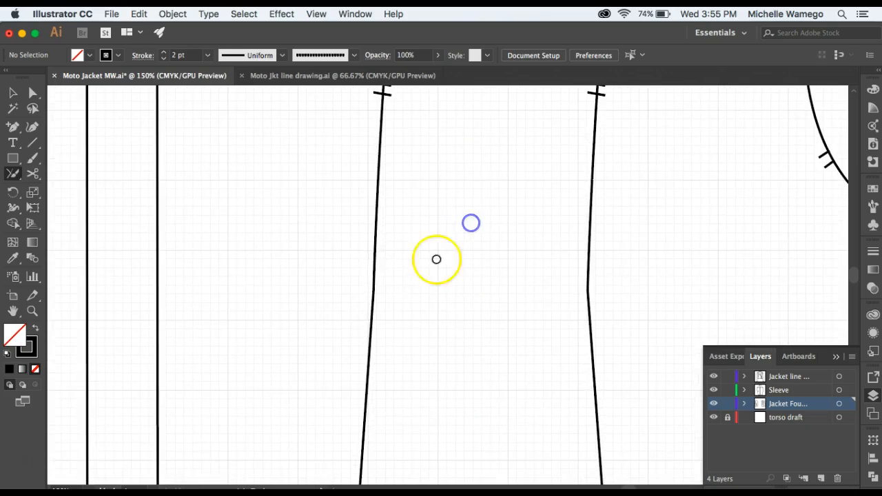
{"action": "mouse_move", "coordinate": [372, 288]}
{"action": "left_mouse_down"}
{"action": "mouse_move", "coordinate": [372, 280]}
{"action": "mouse_move", "coordinate": [370, 306]}
{"action": "left_mouse_up"}
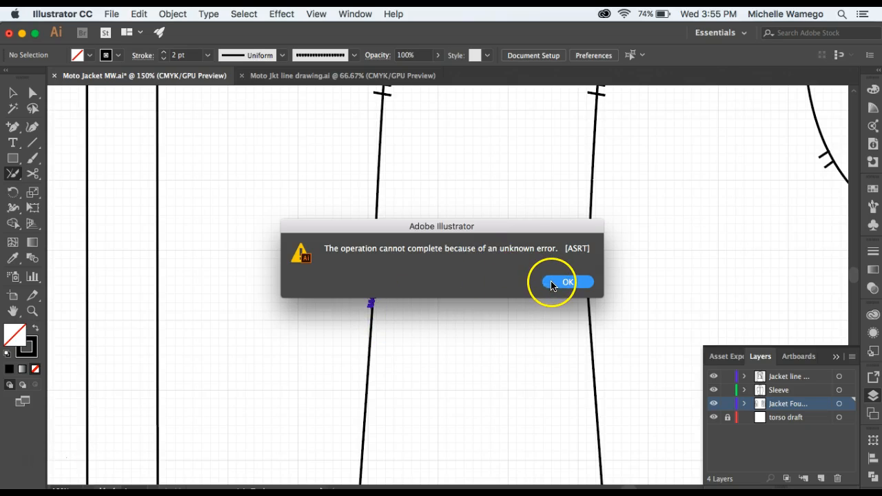
{"action": "left_click", "coordinate": [552, 283]}
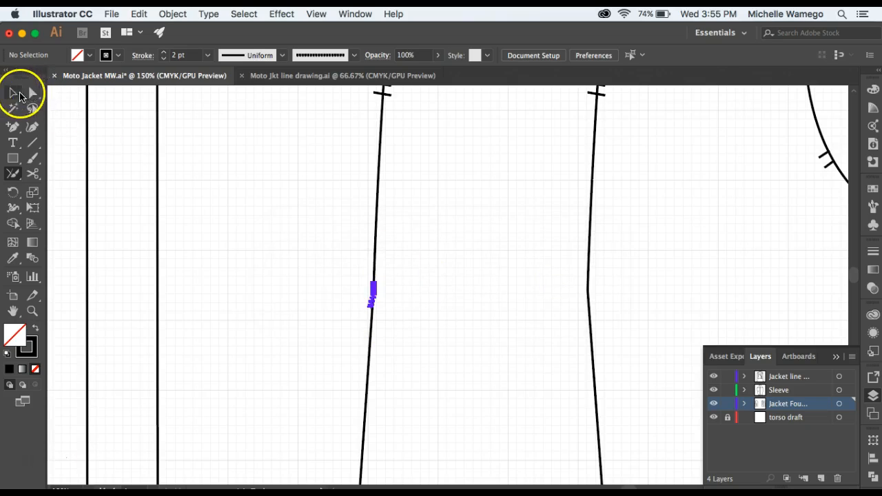
Check with Direct Selection which path segments and anchor points meet at the top of the center back panel's dart leg.
{"action": "left_click", "coordinate": [22, 94]}
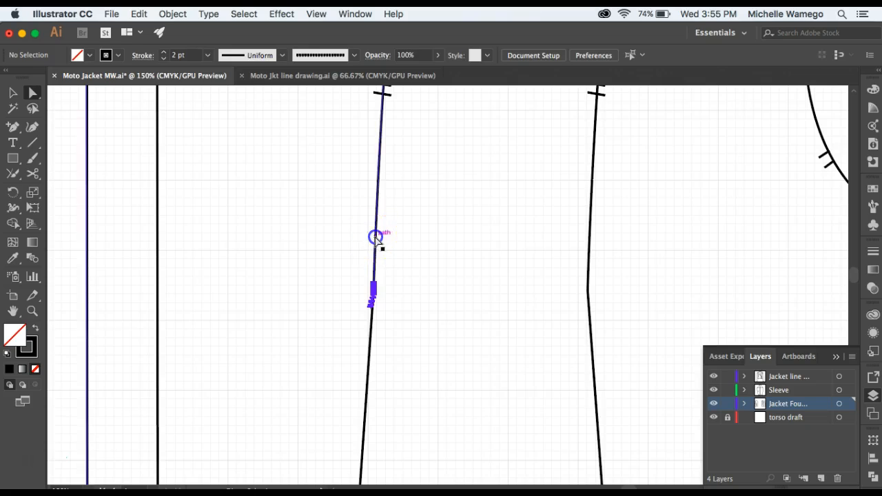
{"action": "left_click", "coordinate": [372, 310]}
{"action": "left_click", "coordinate": [374, 296]}
{"action": "left_click", "coordinate": [390, 315]}
{"action": "left_click", "coordinate": [374, 299]}
{"action": "left_click", "coordinate": [374, 293]}
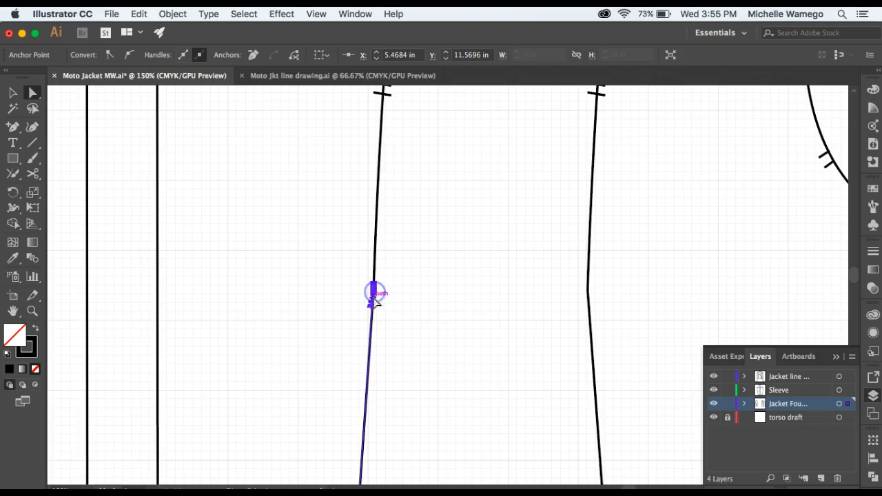
{"action": "left_click", "coordinate": [376, 292]}
{"action": "left_click", "coordinate": [374, 282]}
{"action": "left_click", "coordinate": [374, 217]}
{"action": "left_click", "coordinate": [414, 199]}
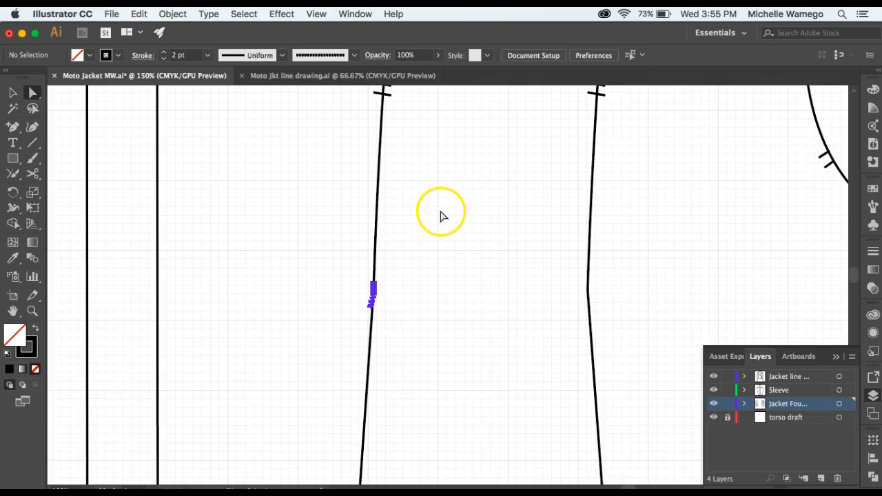
Review the separated center and side back panels alongside the front foundation pattern.
{"action": "key", "text": "z"}
{"action": "left_click", "coordinate": [445, 269], "text": "alt"}
{"action": "left_click", "coordinate": [446, 275], "text": "alt"}
{"action": "left_click", "coordinate": [451, 295], "text": "alt"}
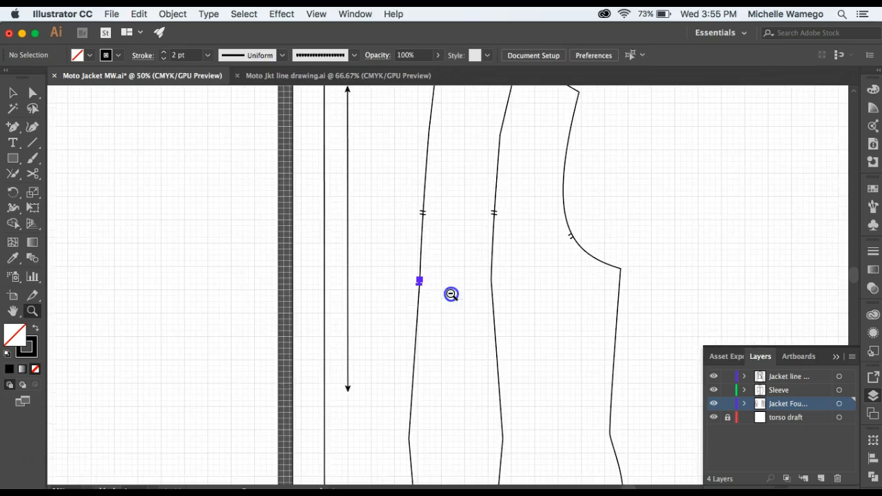
{"action": "left_click", "coordinate": [451, 294], "text": "alt"}
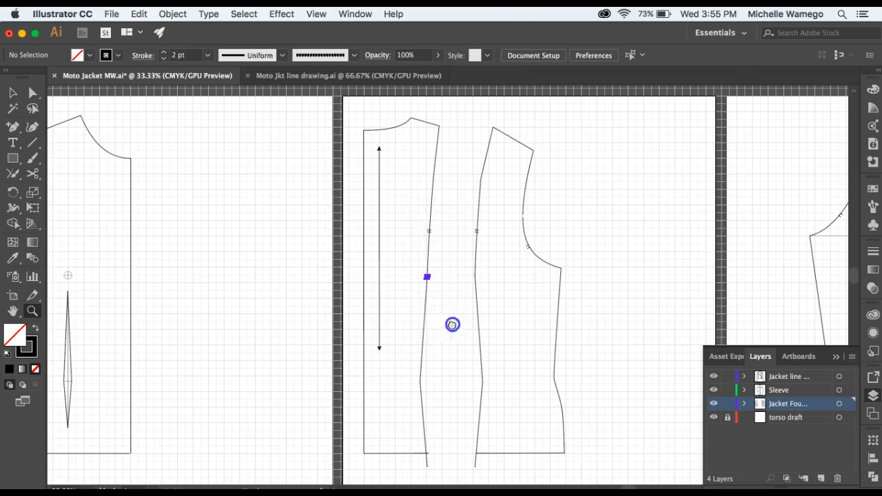
{"action": "left_click_drag", "start_coordinate": [452, 324], "coordinate": [604, 310]}
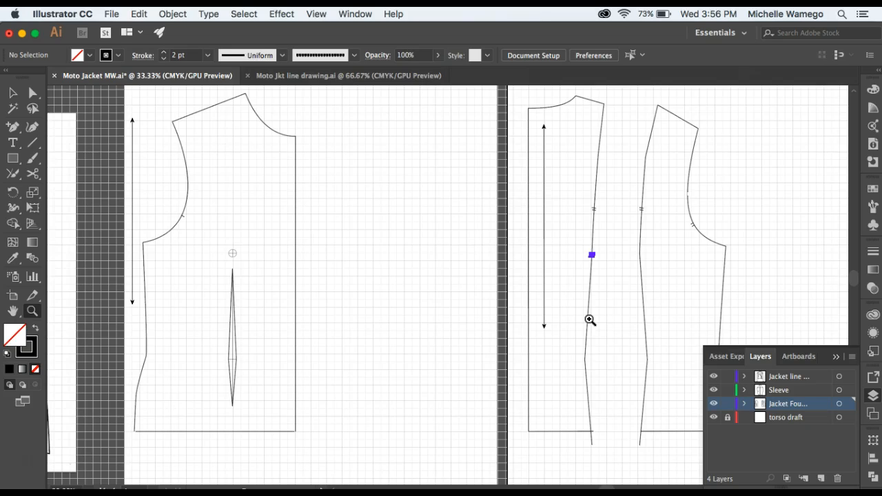
{"action": "left_click", "coordinate": [172, 14]}
{"action": "left_click", "coordinate": [171, 12]}
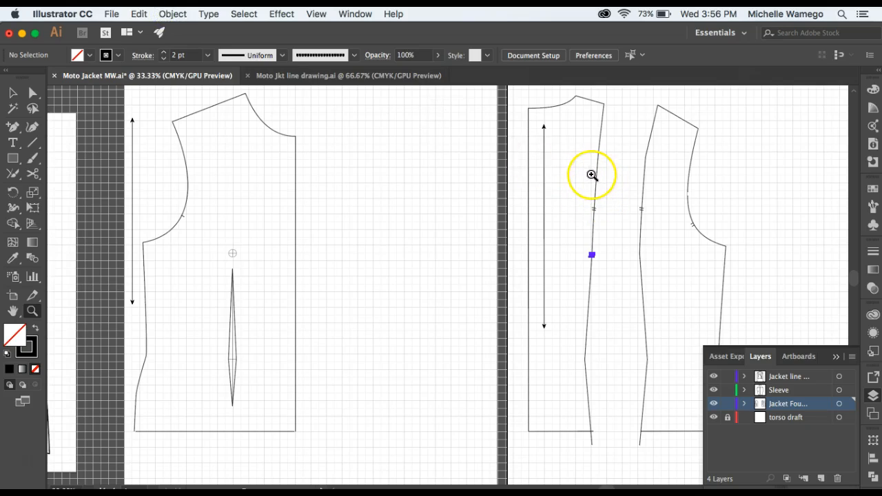